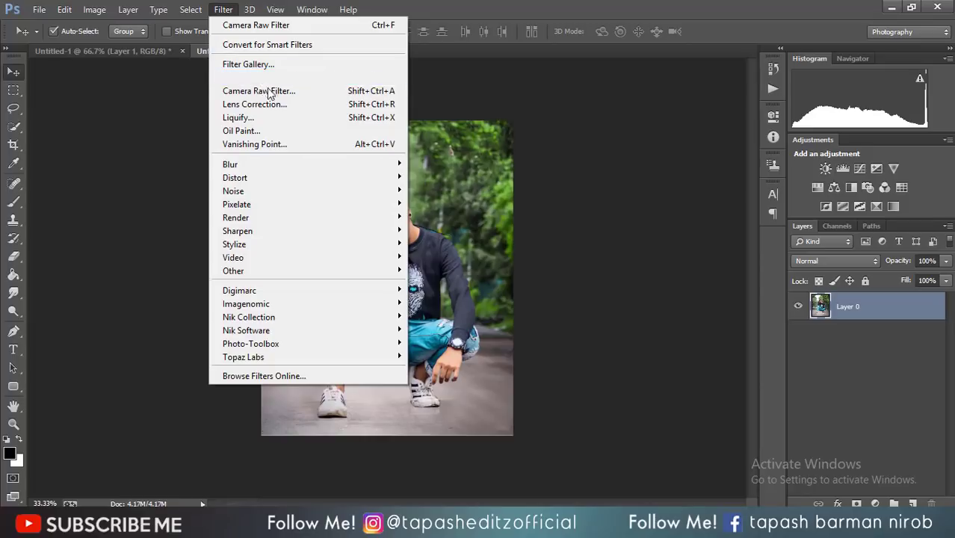
- Open Layer 0 in the Camera Raw Filter and set Shadows to +62, Contrast to -53, Vibrance to +29 and Saturation to -19
left_click(297, 93)
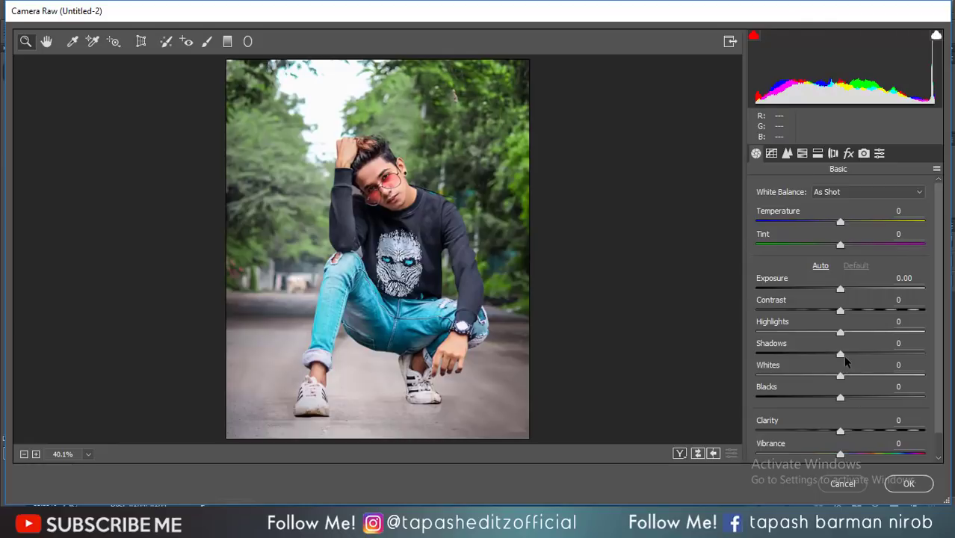
left_click_drag(845, 352, 892, 357)
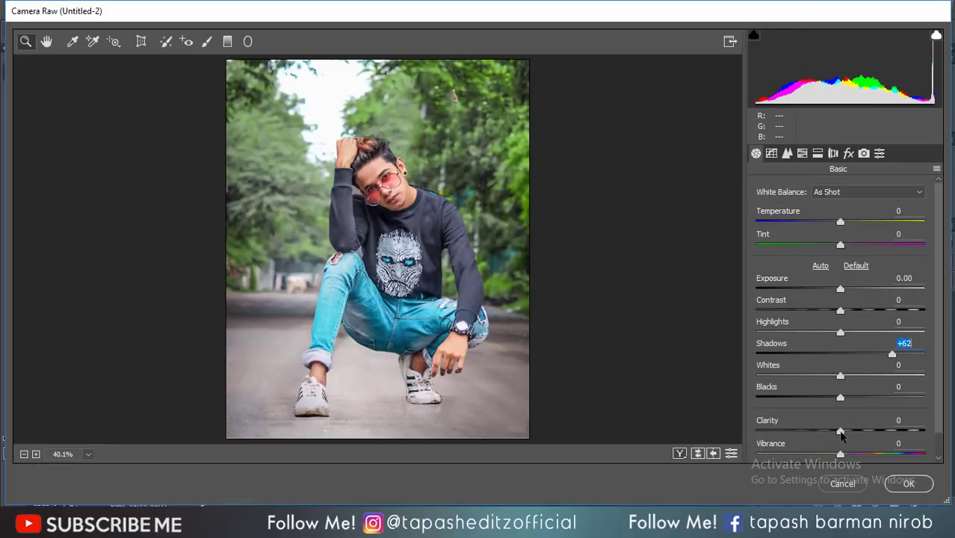
left_click_drag(840, 309, 796, 310)
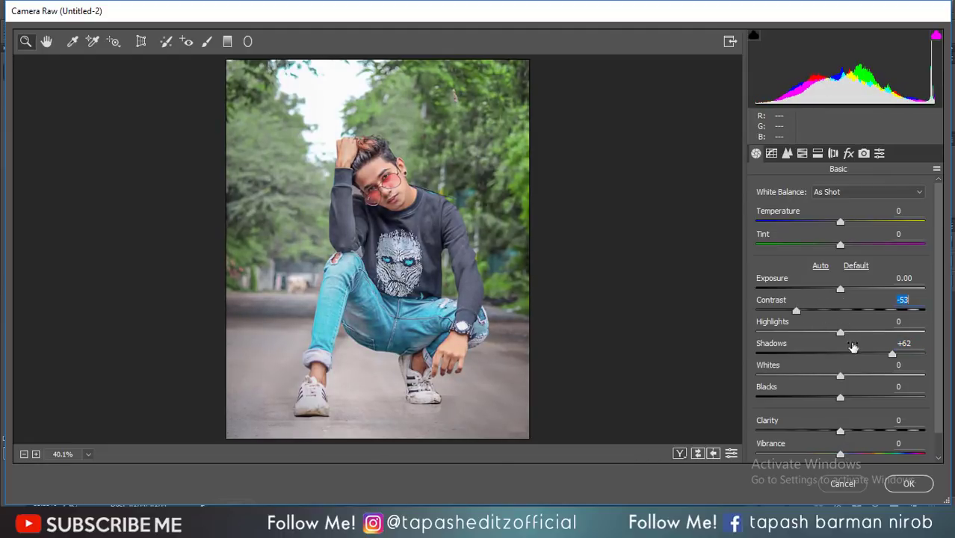
scroll(940, 393, "down", 1)
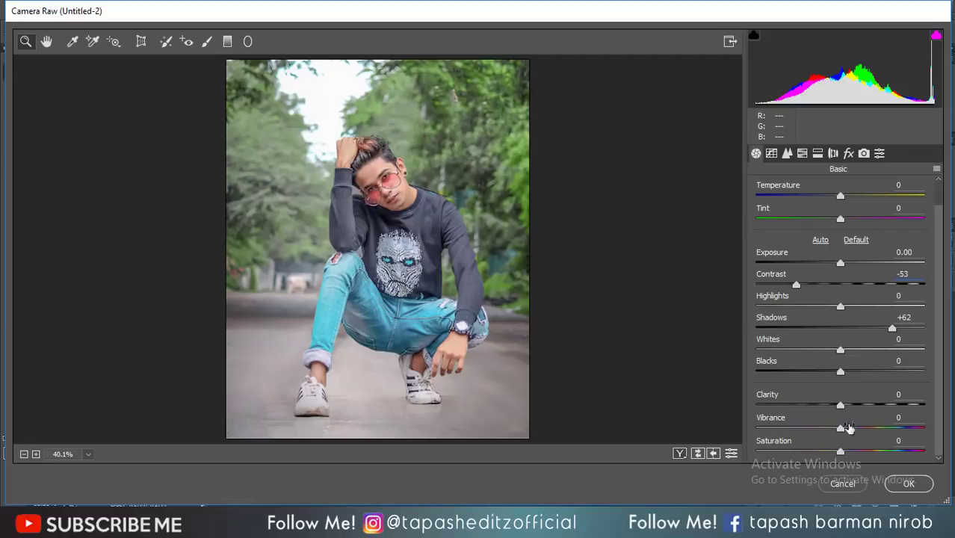
left_click_drag(850, 431, 824, 452)
left_click(865, 432)
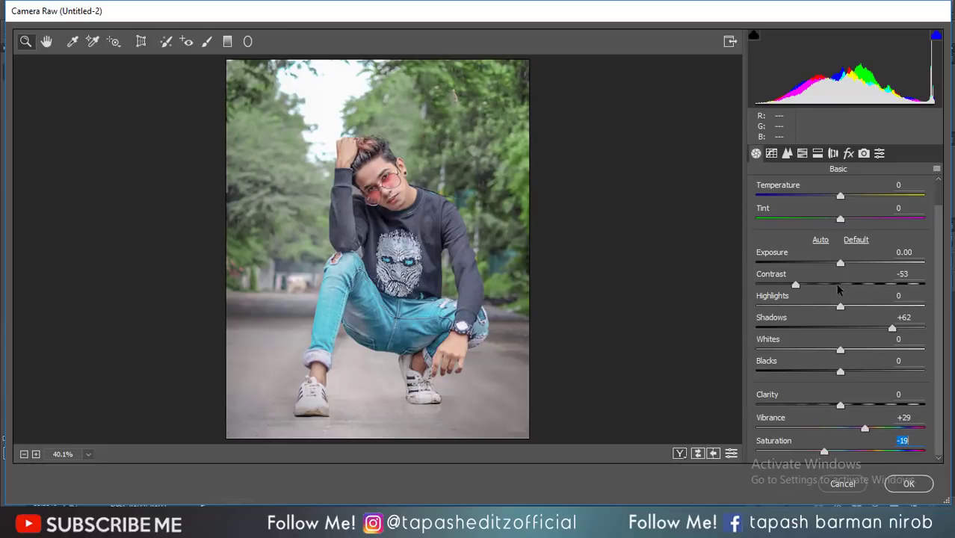
- Set Highlights to -82, Whites to -11 and Clarity to +6, and apply the Camera Raw adjustments to the layer
left_click_drag(837, 303, 771, 304)
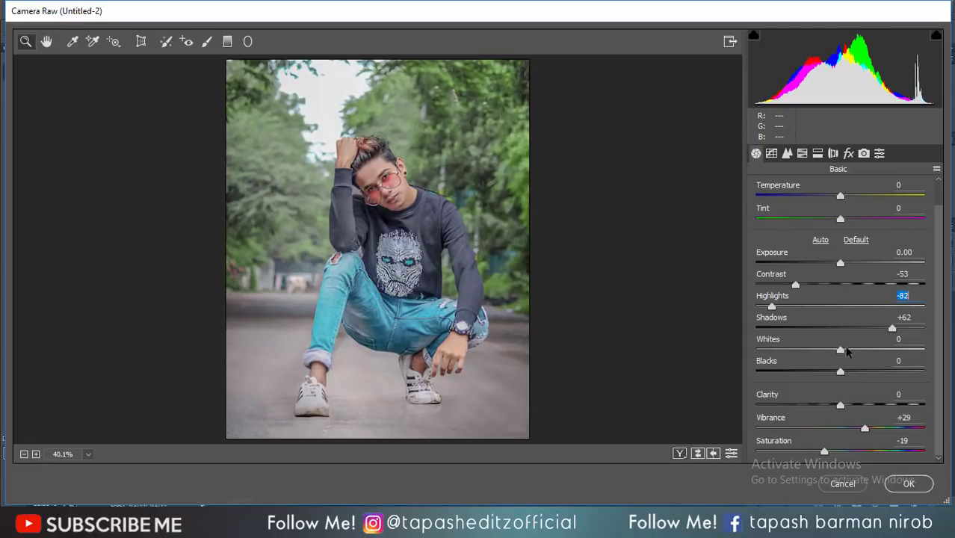
mouse_move(840, 349)
left_mouse_down()
mouse_move(777, 341)
mouse_move(831, 342)
left_mouse_up()
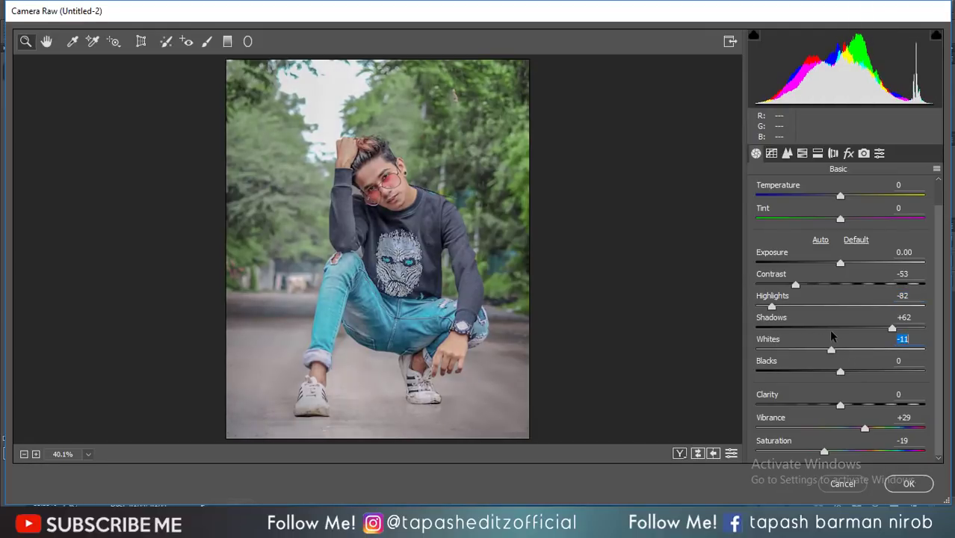
left_click(840, 405)
left_click_drag(843, 406, 848, 406)
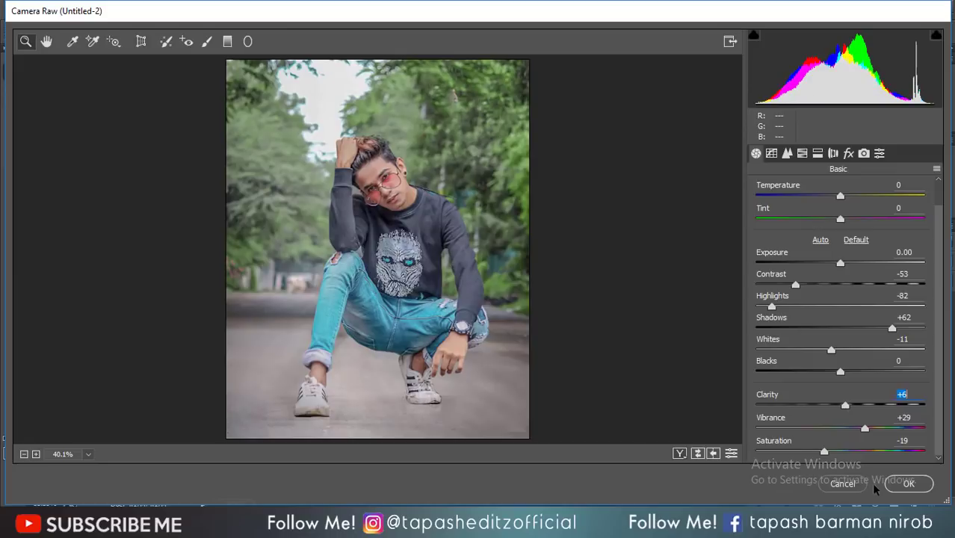
left_click(906, 490)
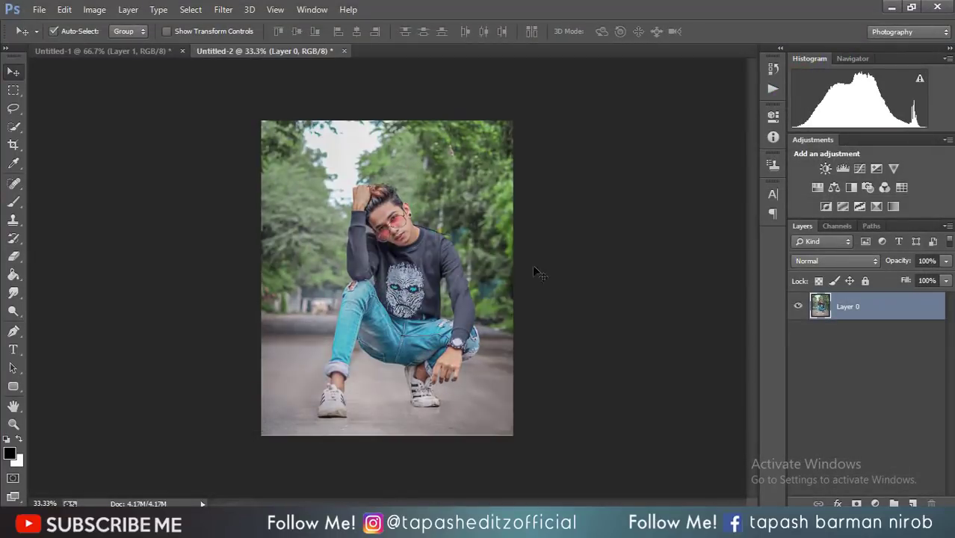
- Undo the Camera Raw edit on Layer 0 and reapply the same filter settings to a duplicate of that layer
left_click(64, 10)
left_click(96, 35)
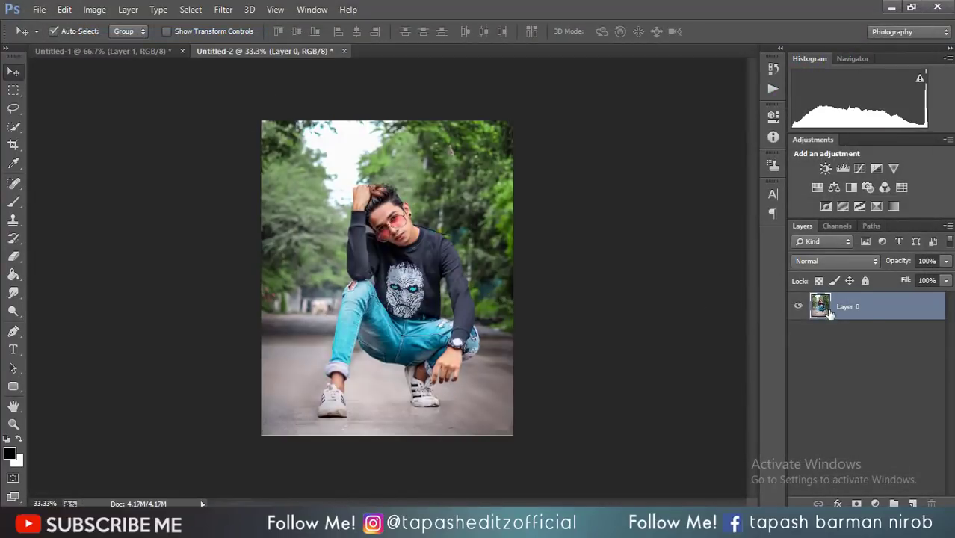
left_click_drag(828, 313, 913, 503)
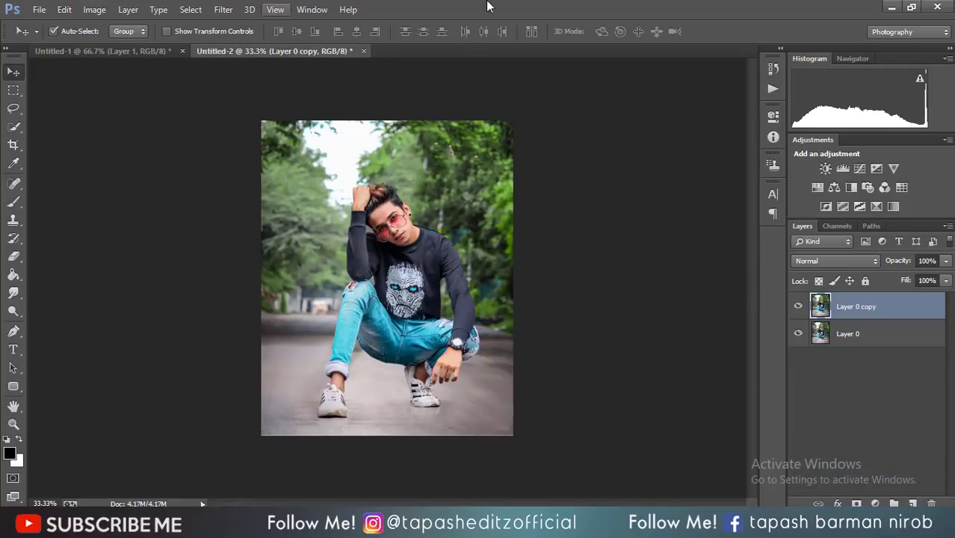
left_click(226, 9)
left_click(250, 25)
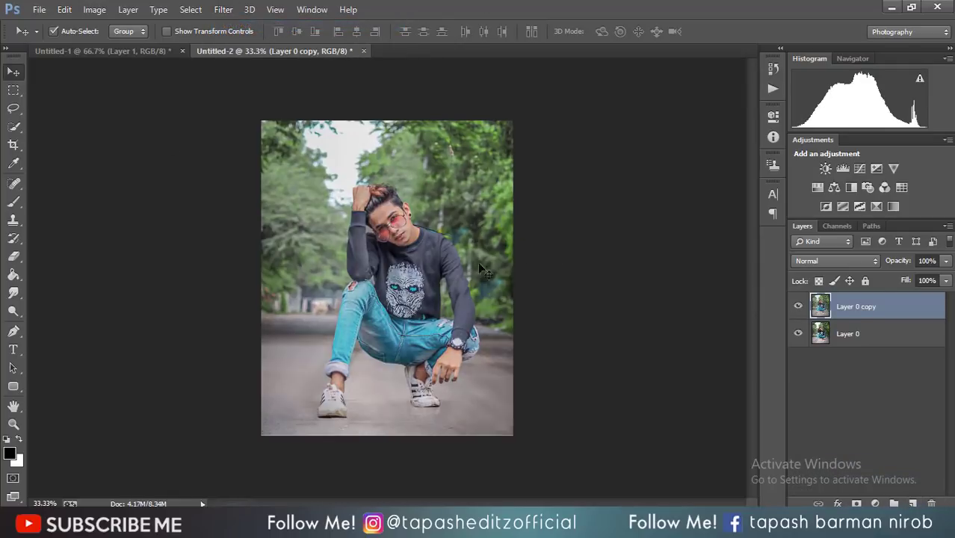
- Start another Camera Raw pass on the layer copy, setting Shadows to -56 and Highlights to -33, and raise the sharpening amount
left_click(222, 9)
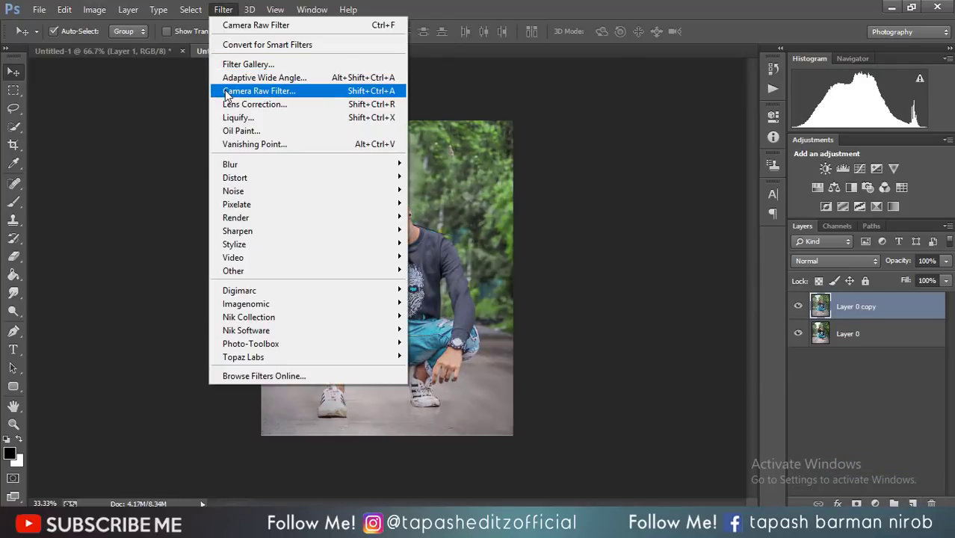
left_click(225, 91)
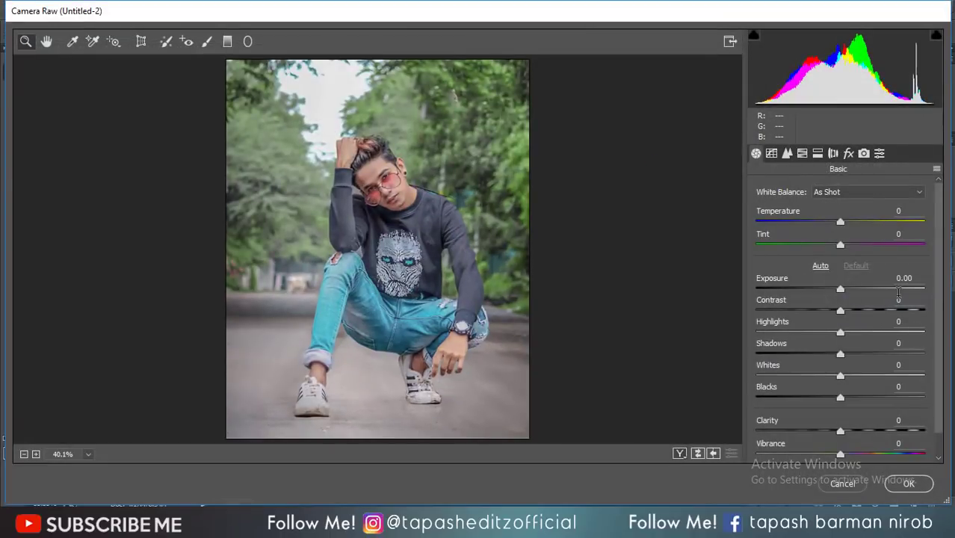
left_click_drag(847, 353, 793, 354)
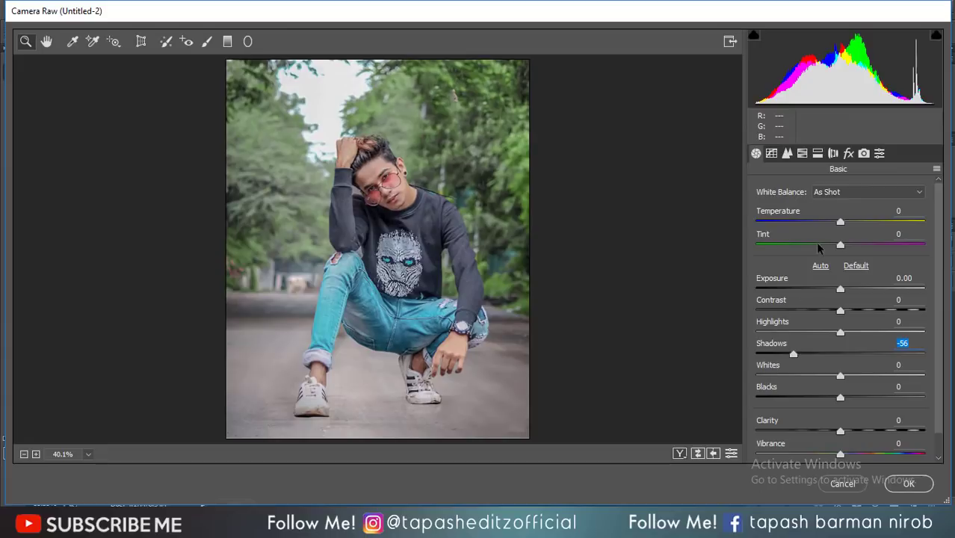
left_click_drag(840, 331, 815, 327)
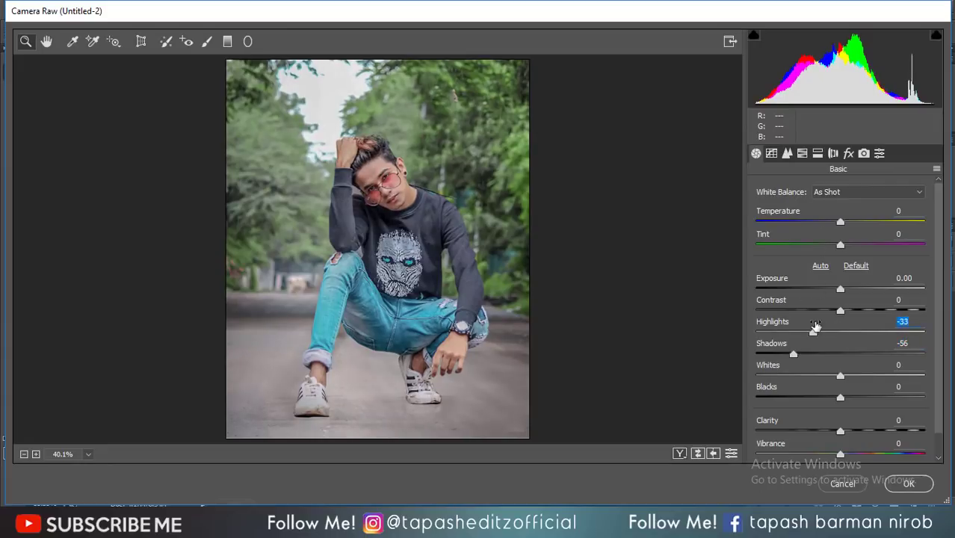
left_click(787, 154)
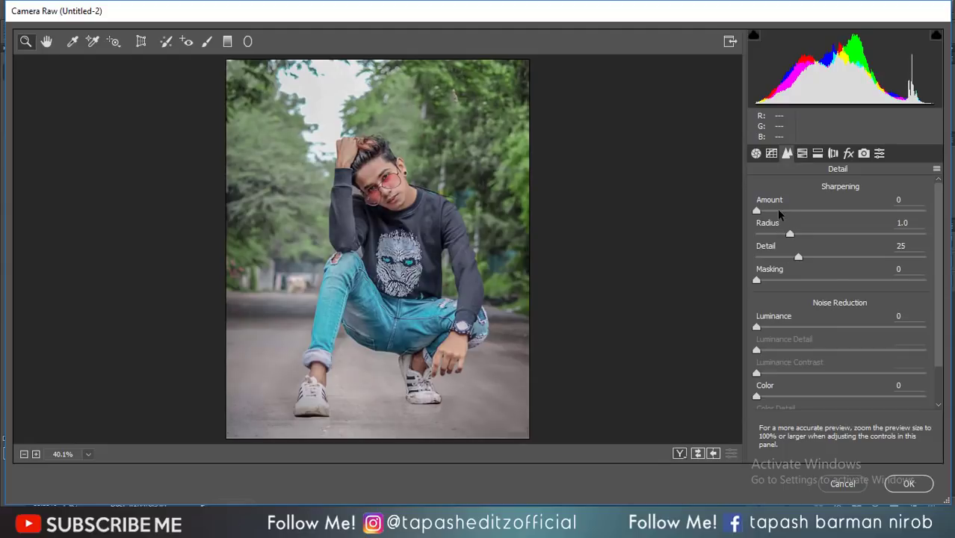
left_click_drag(778, 211, 802, 211)
- Set the HSL saturation to Yellows -100, Greens -33, Aquas -63, Blues -34, Reds +22 and Oranges +5, and inspect the face up close
left_click(802, 153)
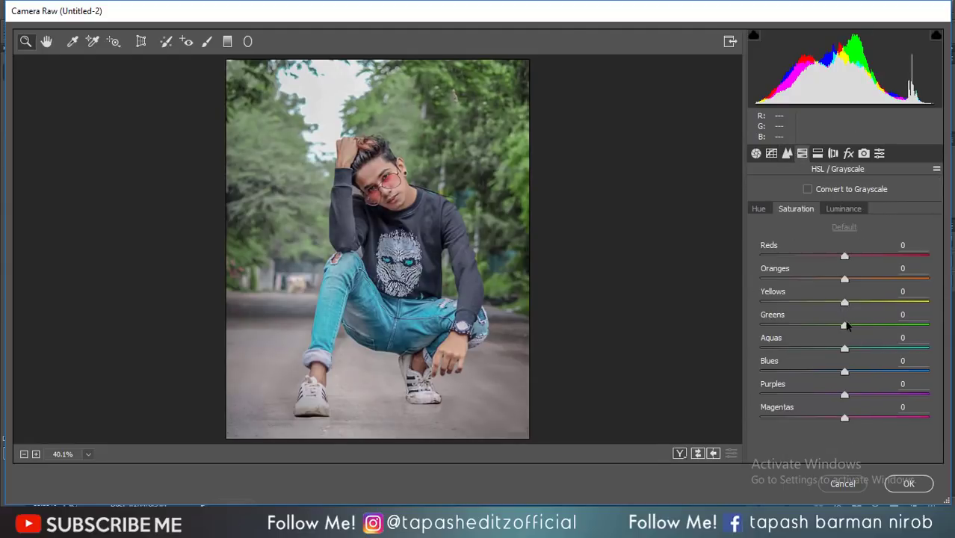
left_click_drag(845, 302, 710, 299)
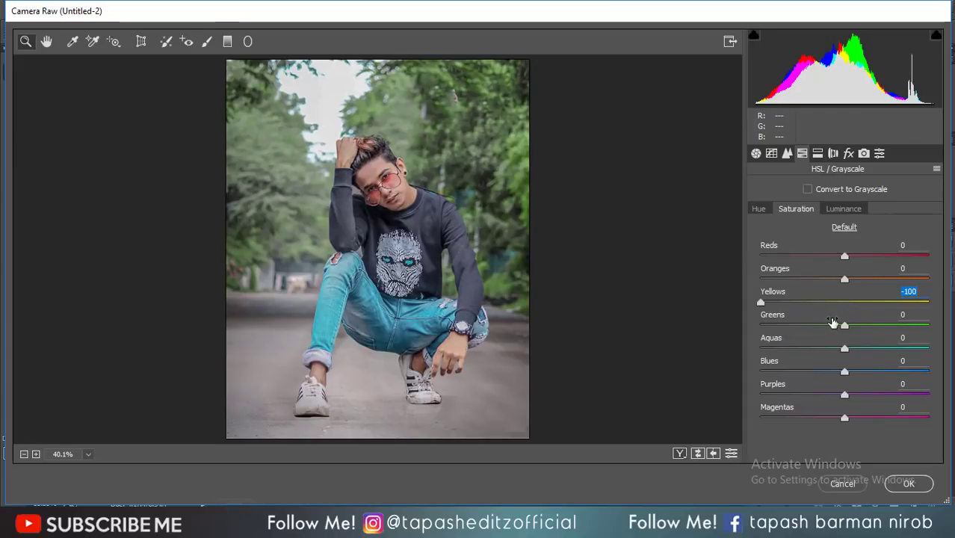
left_click_drag(844, 325, 790, 349)
left_click_drag(844, 372, 814, 365)
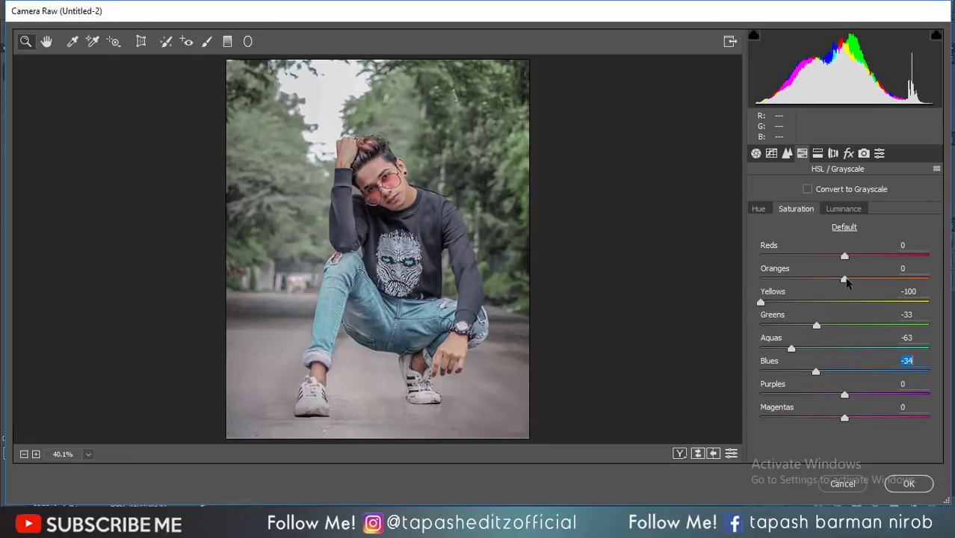
mouse_move(844, 279)
left_mouse_down()
mouse_move(880, 281)
mouse_move(863, 279)
mouse_move(875, 279)
mouse_move(865, 254)
mouse_move(894, 281)
mouse_move(848, 279)
left_mouse_up()
left_click(845, 213)
left_click(795, 207)
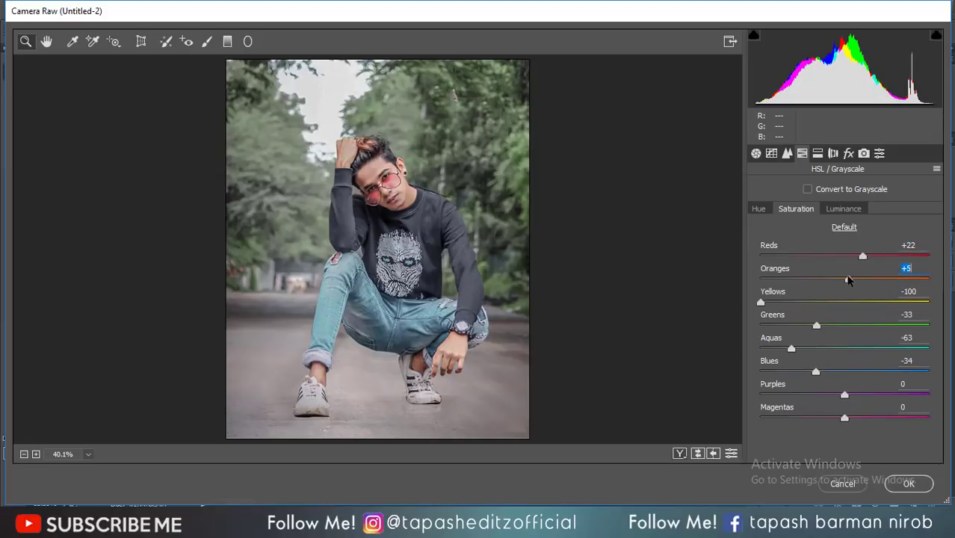
left_click(334, 201)
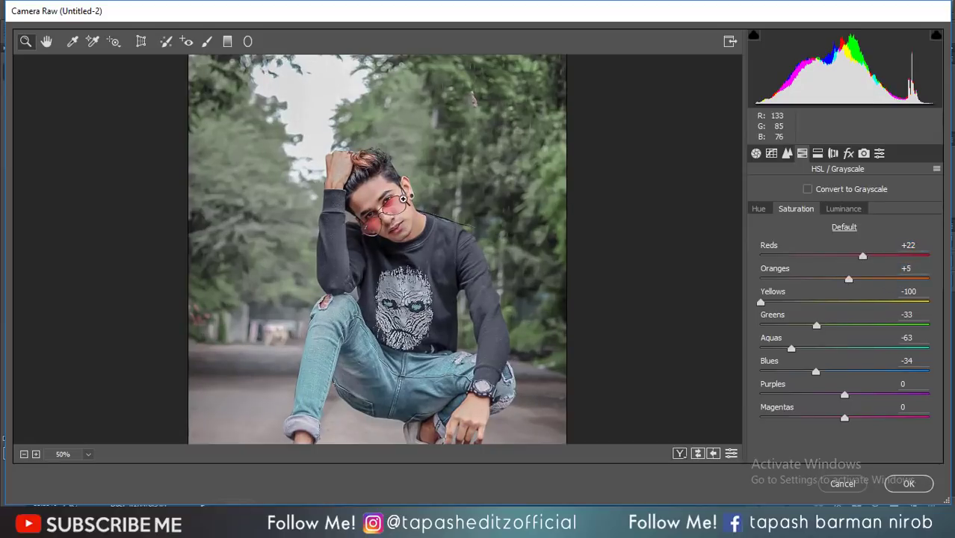
right_click(508, 227)
left_click(540, 322)
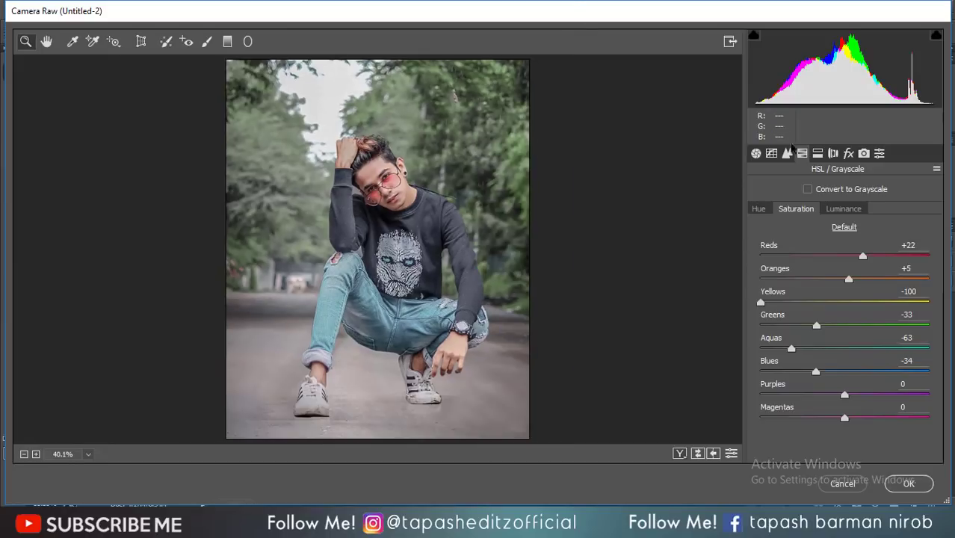
- Shift the HSL hues, setting Greens to +22 and Aquas to +30 and moving Purples strongly towards magenta
left_click(758, 209)
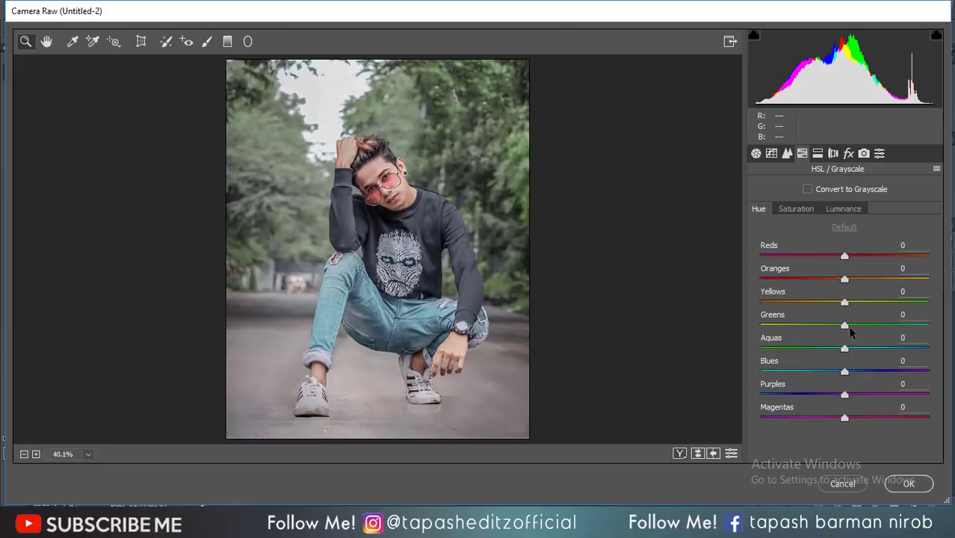
left_click_drag(850, 330, 812, 352)
mouse_move(879, 361)
left_mouse_down()
mouse_move(927, 358)
mouse_move(871, 363)
left_mouse_up()
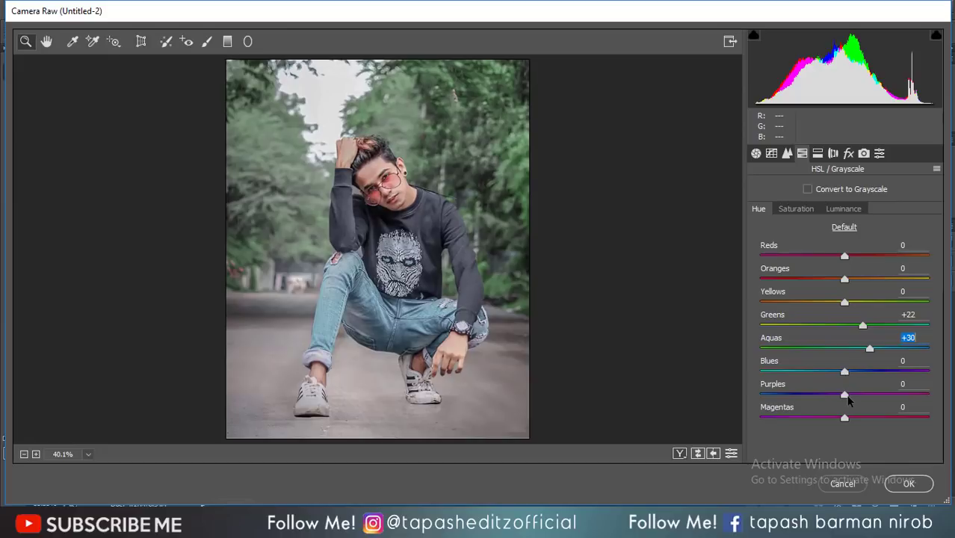
left_click_drag(847, 397, 926, 395)
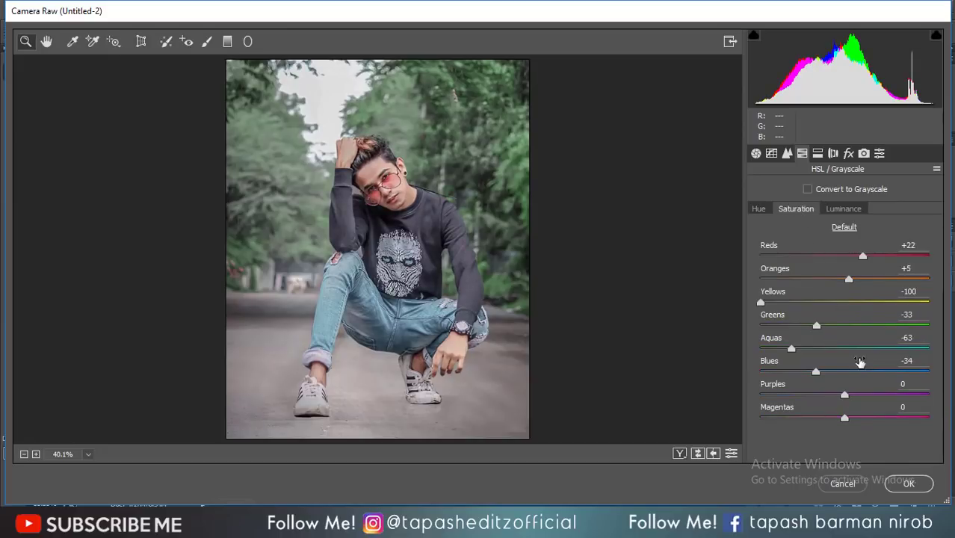
- Refine the HSL saturation to Greens -56, Blues -43 and Yellows -68, and apply the filter
left_click_drag(816, 326, 797, 324)
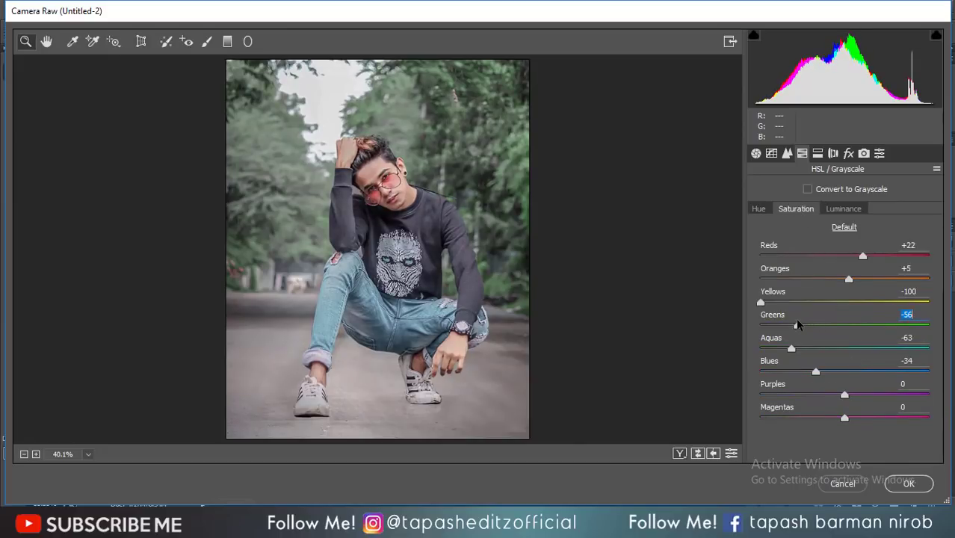
mouse_move(816, 370)
left_mouse_down()
mouse_move(792, 368)
mouse_move(818, 365)
mouse_move(809, 368)
left_mouse_up()
left_click_drag(764, 306, 791, 307)
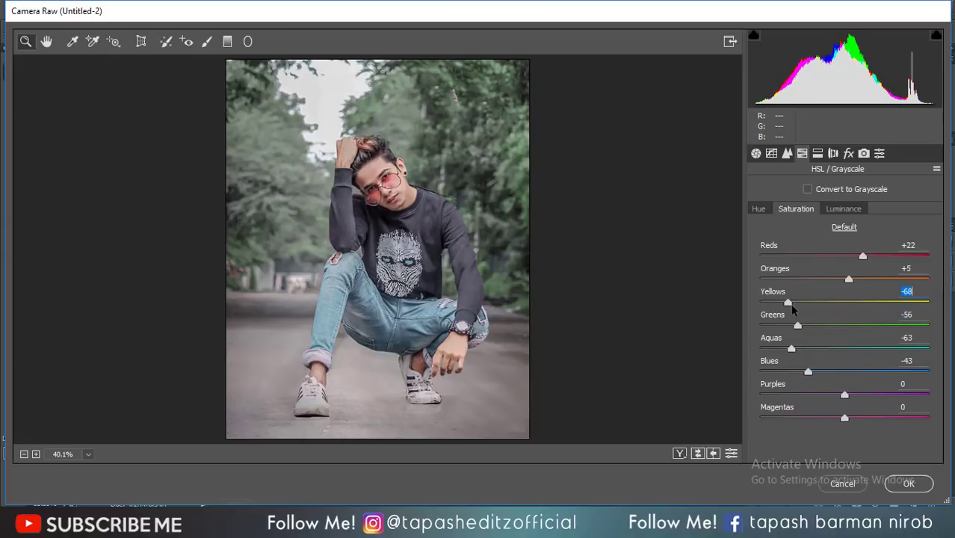
left_click(909, 484)
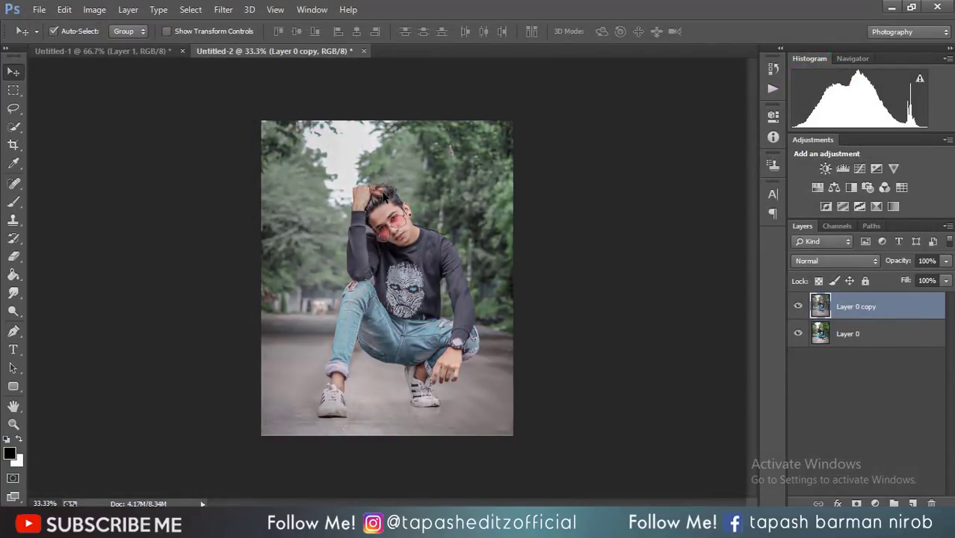
- Run the Camera Raw Filter on the layer copy again and set the HSL saturation of Greens to -52 and Aquas to +6
left_click(223, 10)
left_click(250, 91)
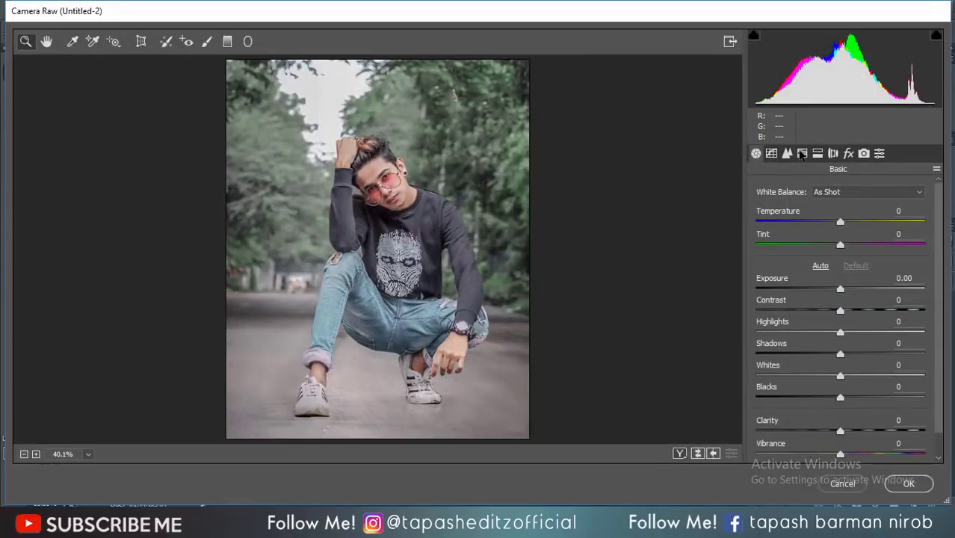
left_click(802, 153)
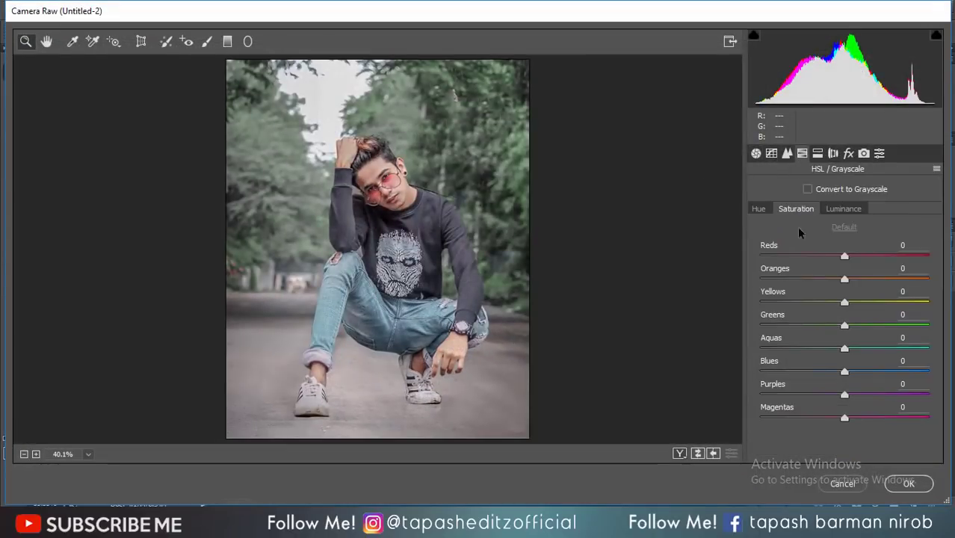
left_click_drag(845, 326, 801, 321)
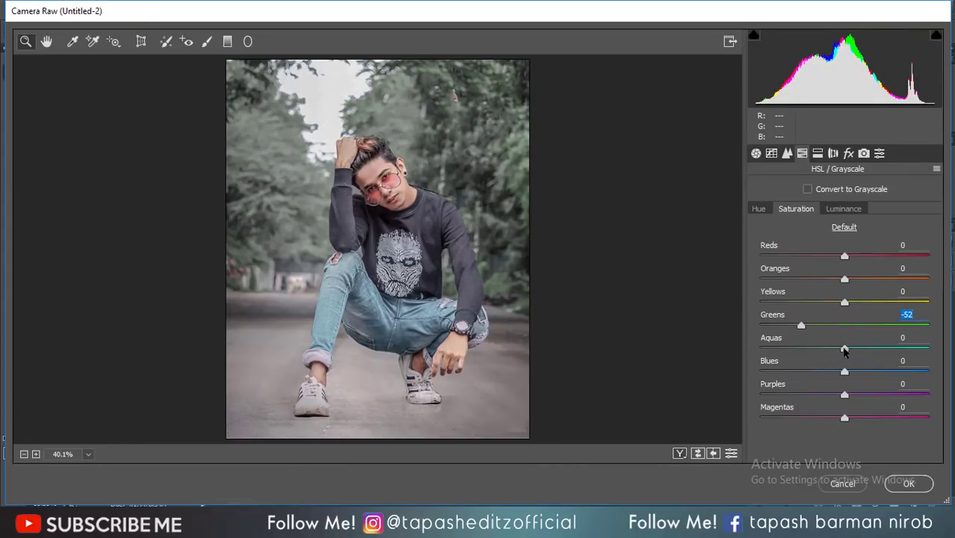
mouse_move(843, 348)
left_mouse_down()
mouse_move(809, 345)
mouse_move(878, 345)
mouse_move(852, 345)
left_mouse_up()
- Set the HSL hue of Aquas to -97 and shift the Blues hue slightly towards aqua
left_click(757, 209)
left_click_drag(845, 351, 763, 348)
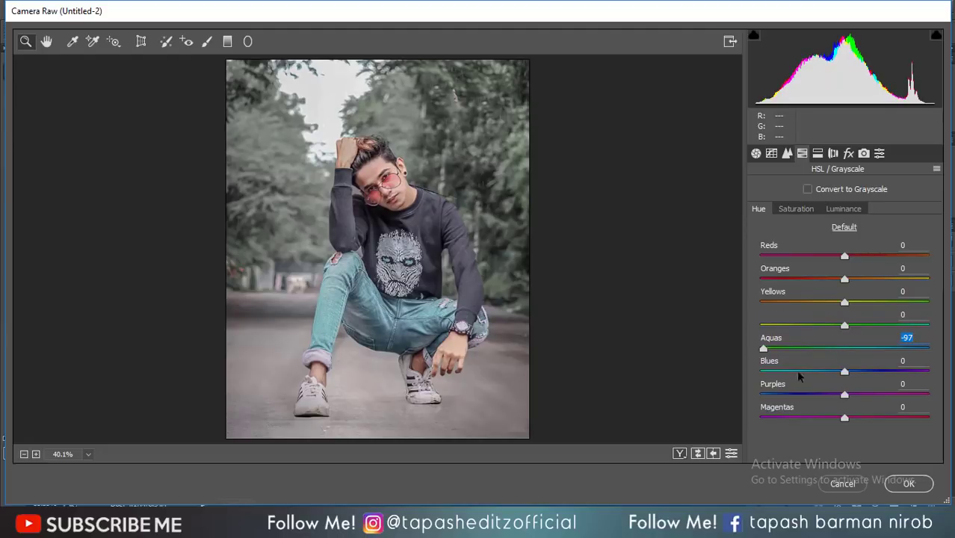
mouse_move(845, 371)
left_mouse_down()
mouse_move(811, 371)
mouse_move(856, 372)
mouse_move(840, 371)
left_mouse_up()
- Set the HSL saturation of Oranges to -17, Reds to +14, Blues to +25 and Magentas to +100
left_click_drag(844, 278, 857, 258)
left_click(796, 209)
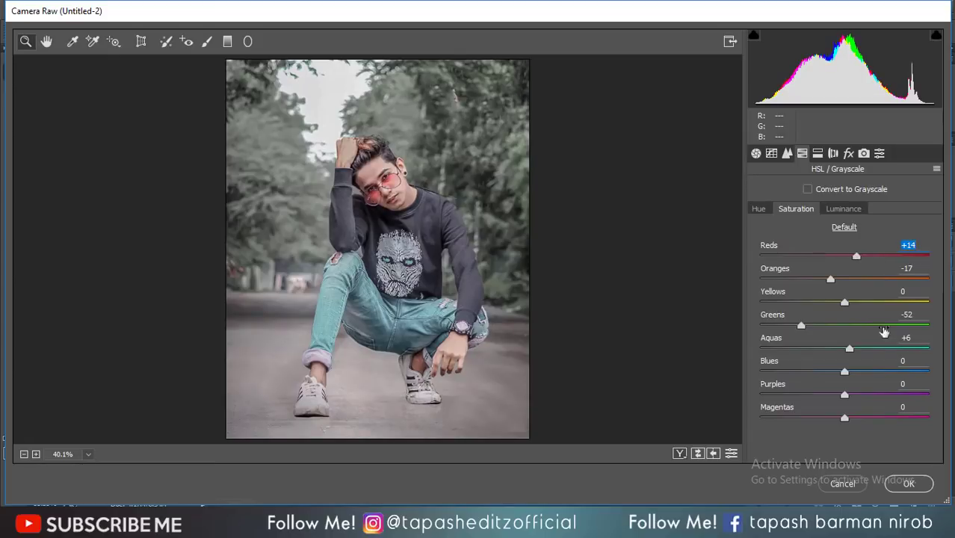
left_click_drag(846, 374, 865, 373)
left_click_drag(849, 425, 943, 423)
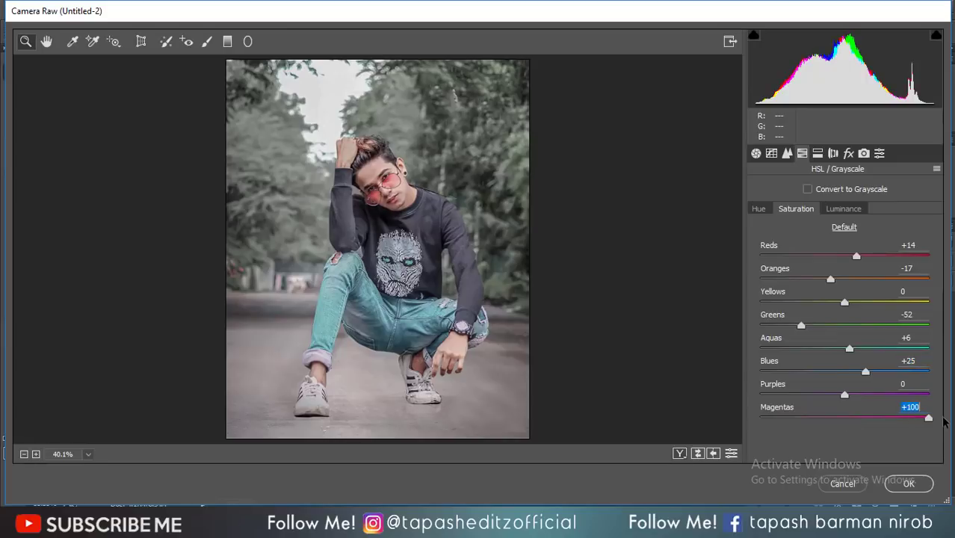
- Set the HSL saturation of Purples to +100 and Greens to -31
left_click_drag(873, 396, 942, 401)
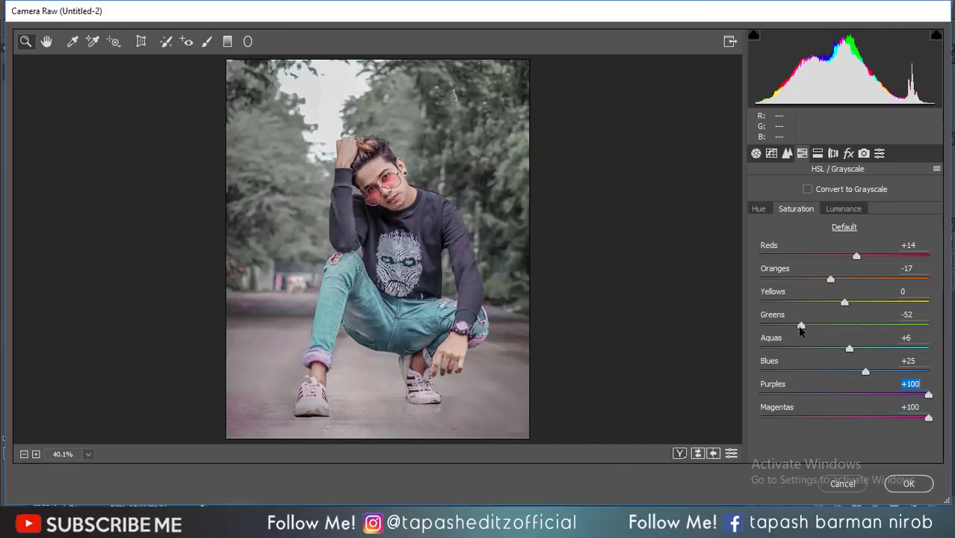
left_click(801, 326)
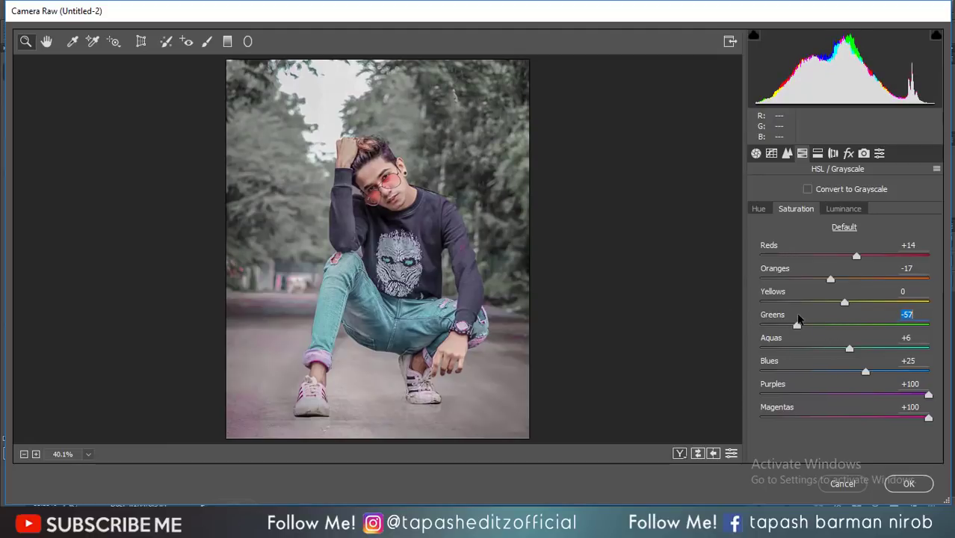
left_click_drag(801, 326, 819, 323)
- Set the Split Toning hue to 132 for Highlights and 134 for Shadows, with both saturations at 0
left_click(863, 154)
left_click(848, 154)
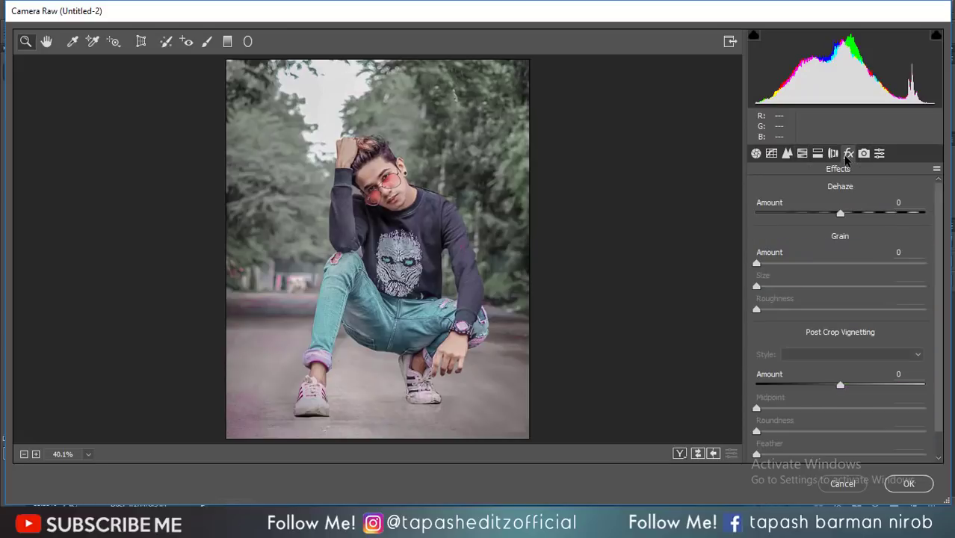
left_click(833, 153)
left_click(818, 153)
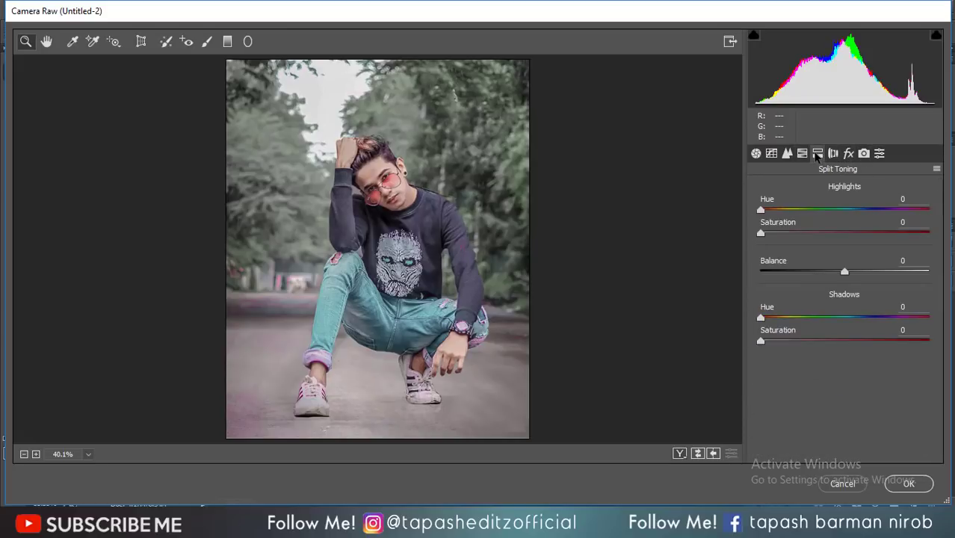
left_click_drag(761, 317, 822, 324)
mouse_move(761, 341)
left_mouse_down()
mouse_move(777, 344)
mouse_move(766, 343)
left_mouse_up()
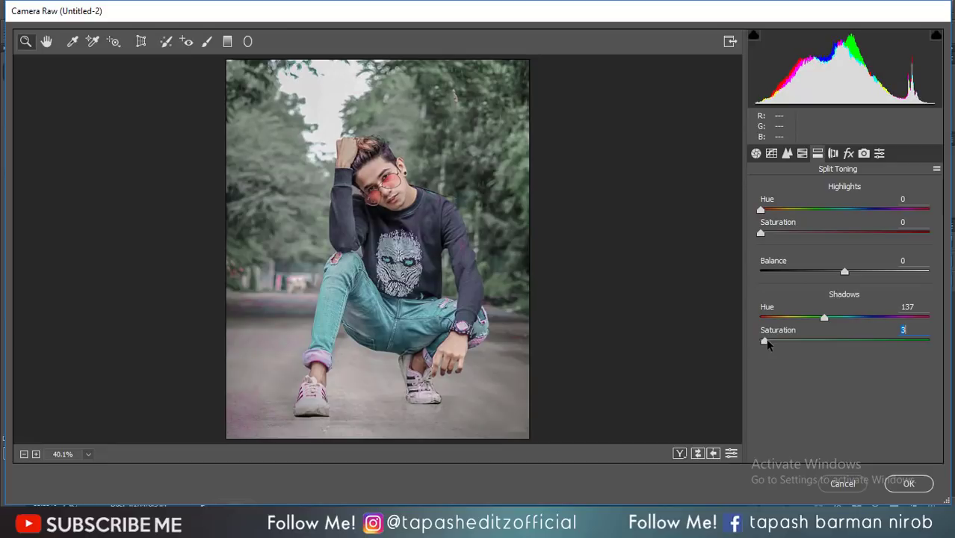
left_click_drag(765, 217, 822, 215)
left_click_drag(761, 234, 741, 228)
mouse_move(825, 318)
left_mouse_down()
mouse_move(804, 318)
mouse_move(823, 317)
left_mouse_up()
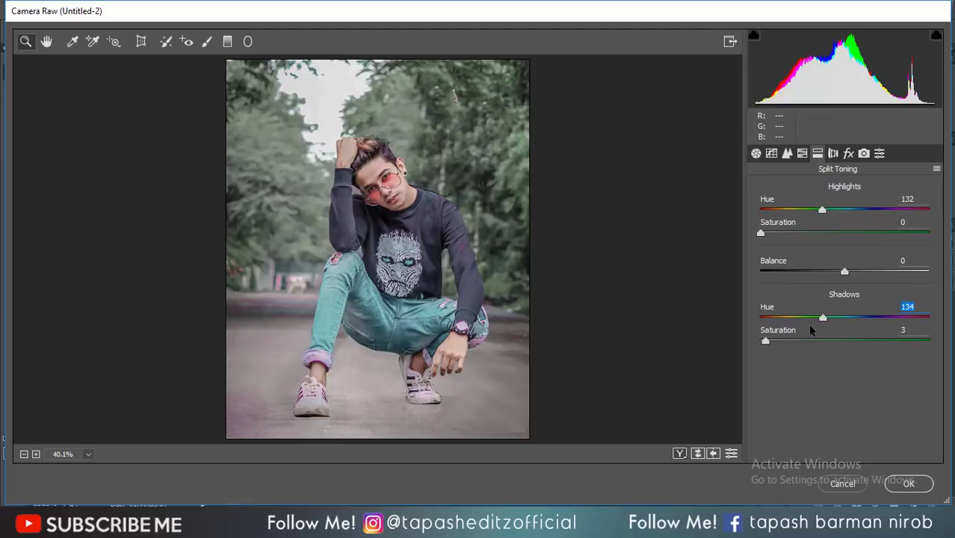
left_click_drag(765, 342, 736, 338)
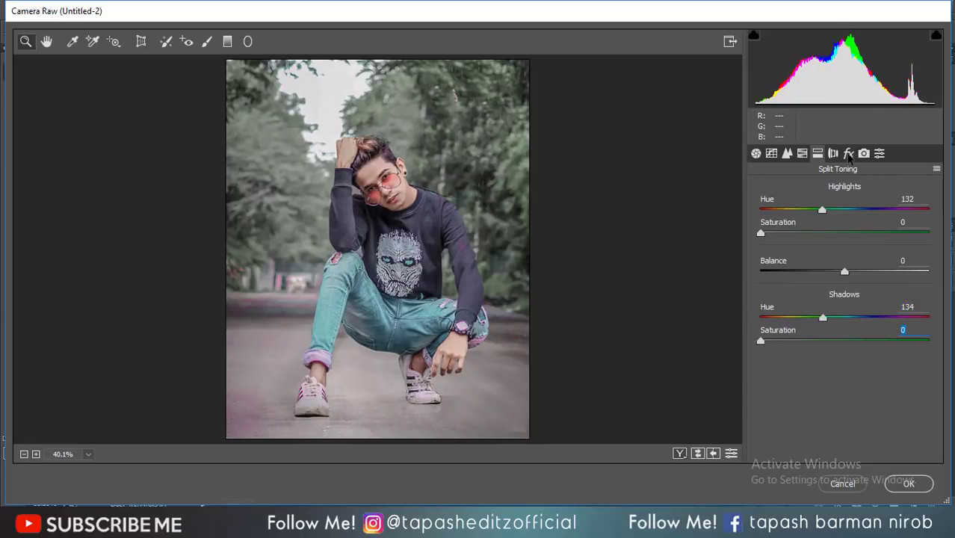
- Set the Dehaze amount to +7 and the Post Crop Vignetting amount to -33
left_click(848, 154)
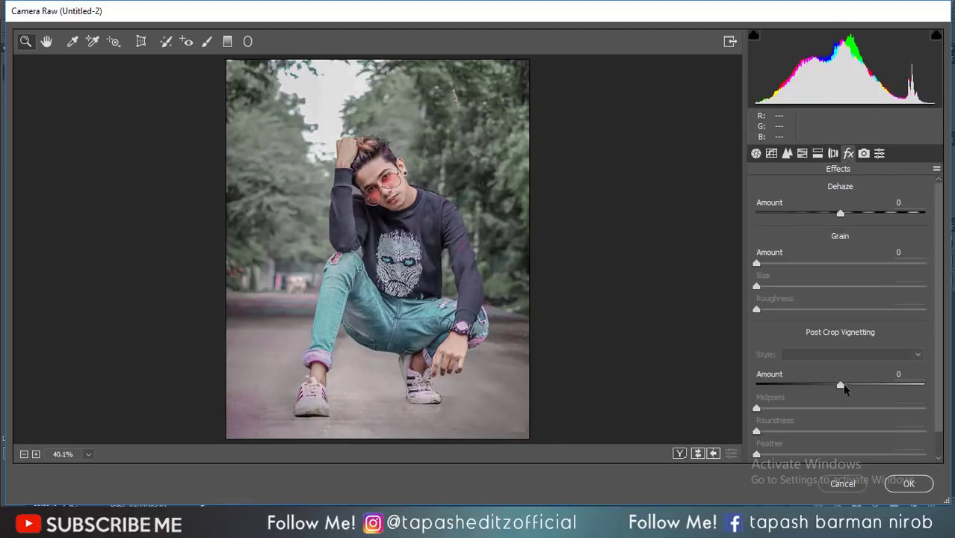
left_click_drag(843, 387, 826, 386)
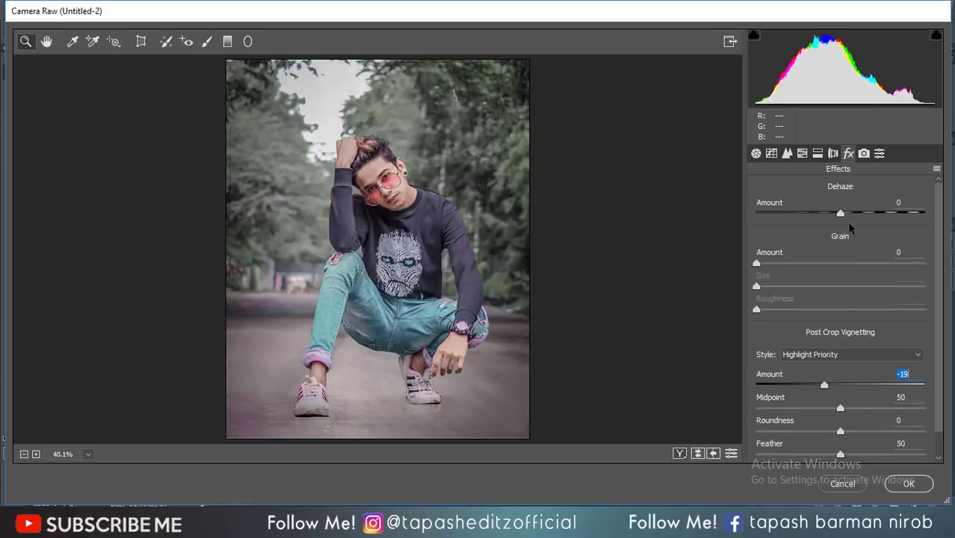
left_click_drag(841, 216, 830, 215)
left_click_drag(827, 214, 846, 222)
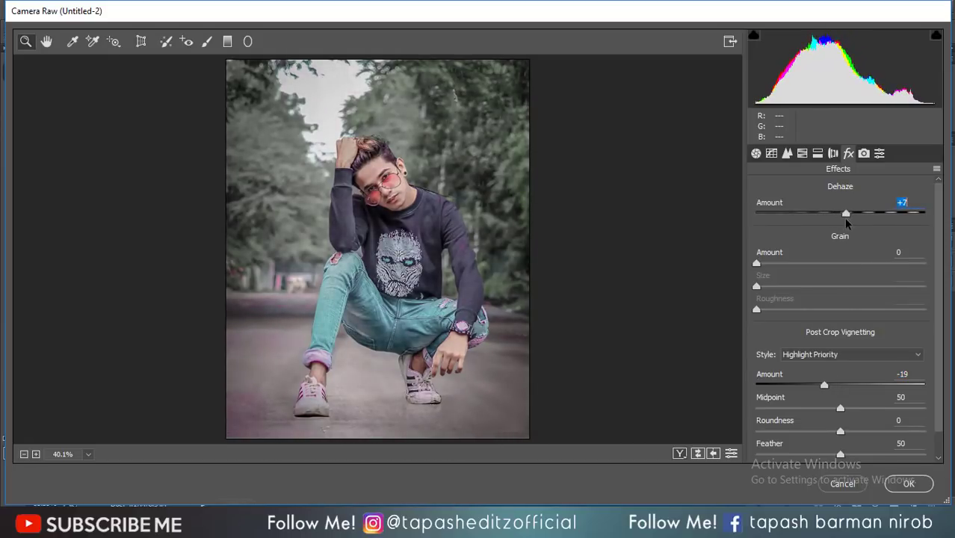
left_click_drag(824, 386, 814, 387)
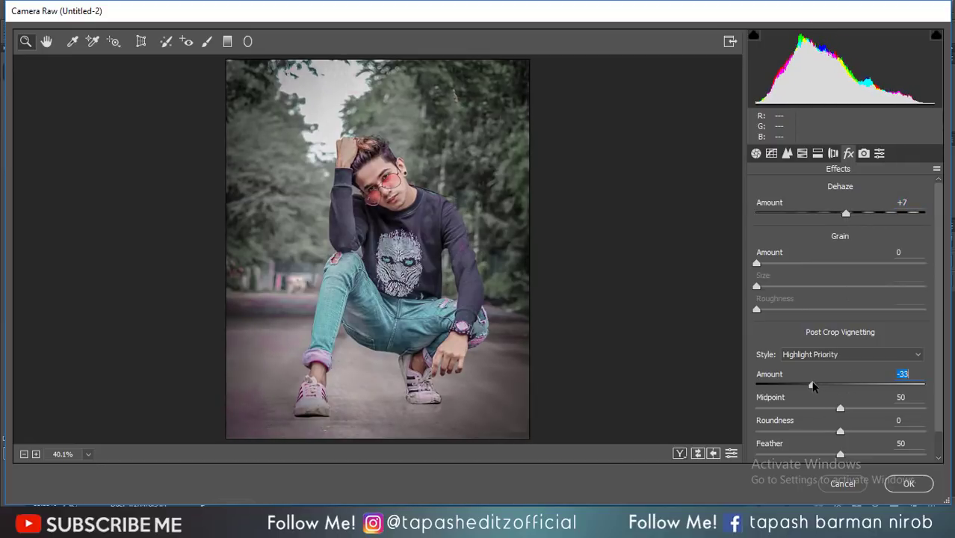
- Set the HSL saturation of Reds to -10 and of both Magentas and Purples to -100
left_click(757, 154)
left_click(802, 154)
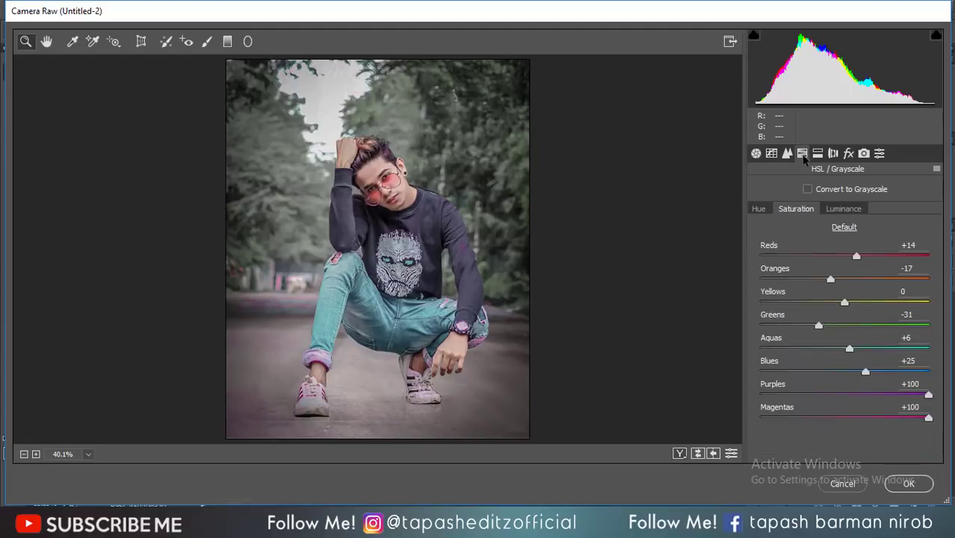
left_click(843, 208)
left_click(845, 257)
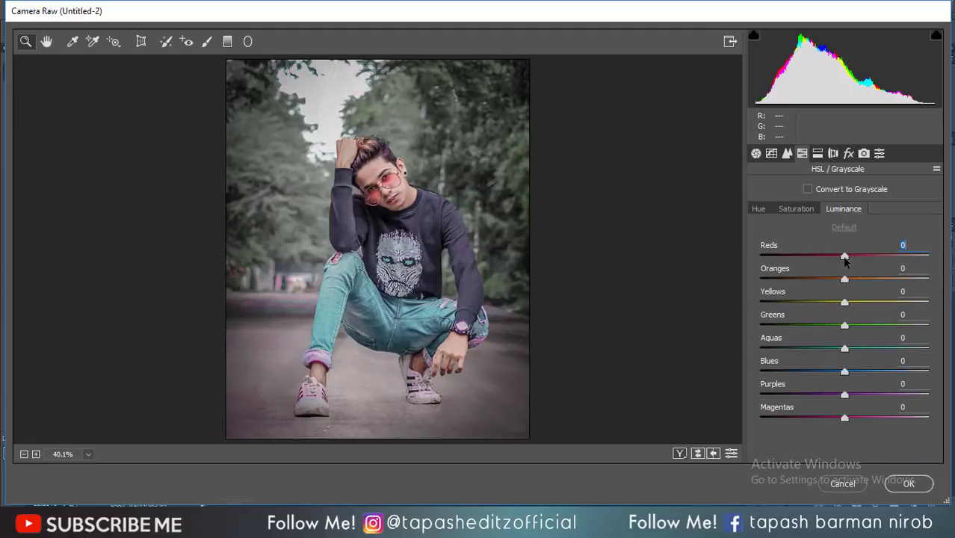
left_click(796, 208)
left_click(837, 257)
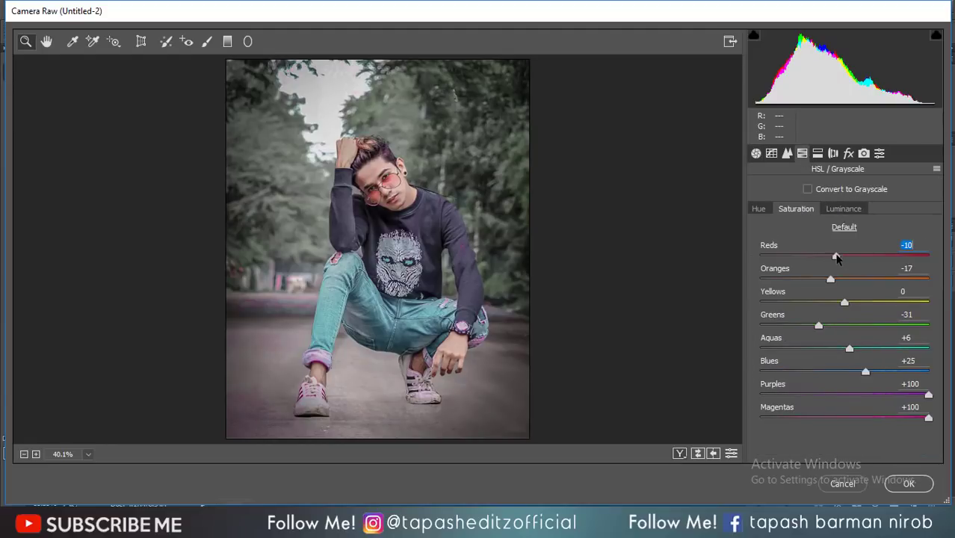
left_click_drag(928, 418, 710, 420)
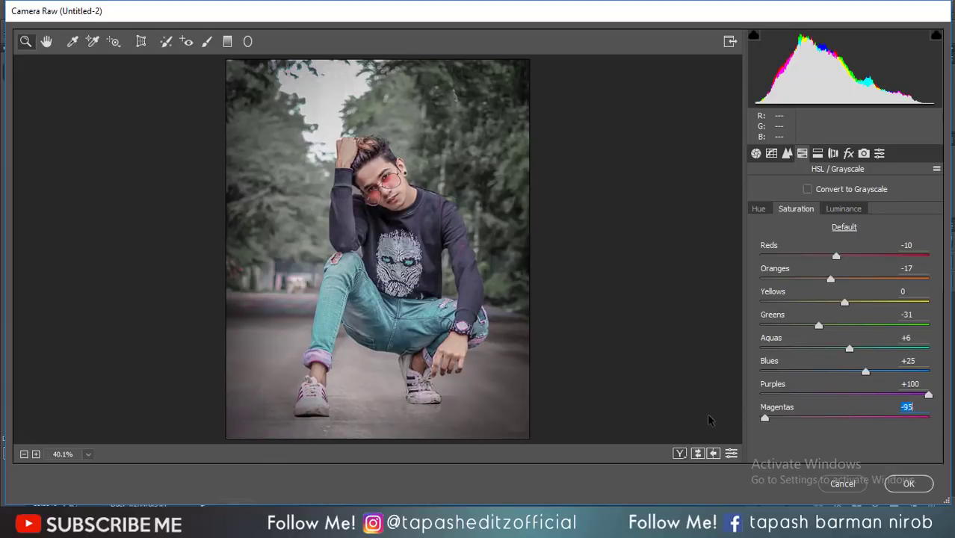
left_click_drag(928, 394, 761, 394)
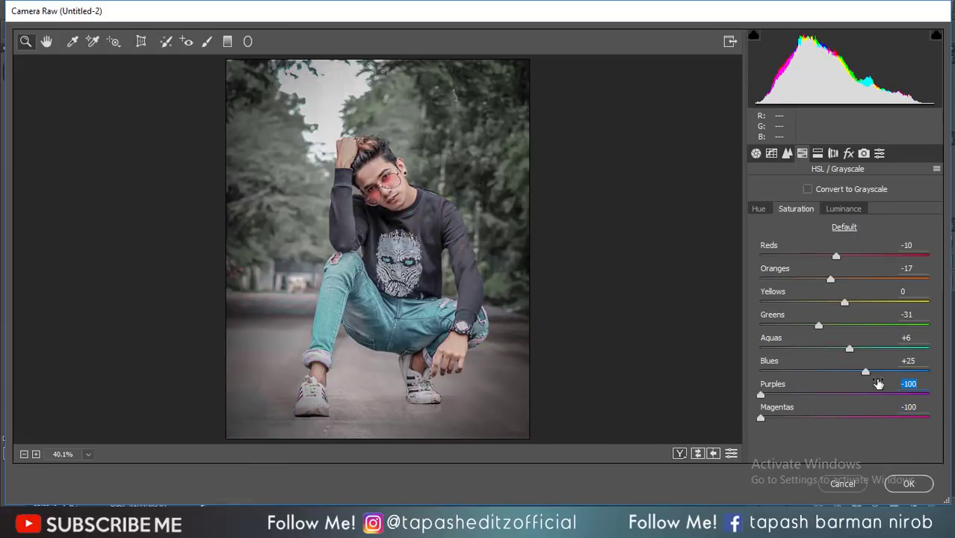
- Lower the HSL saturation of Blues and Greens, apply the filter, and compare the layer copy with the original
left_click_drag(865, 372, 840, 371)
mouse_move(818, 326)
left_mouse_down()
mouse_move(831, 326)
mouse_move(792, 326)
mouse_move(806, 326)
left_mouse_up()
left_click(909, 483)
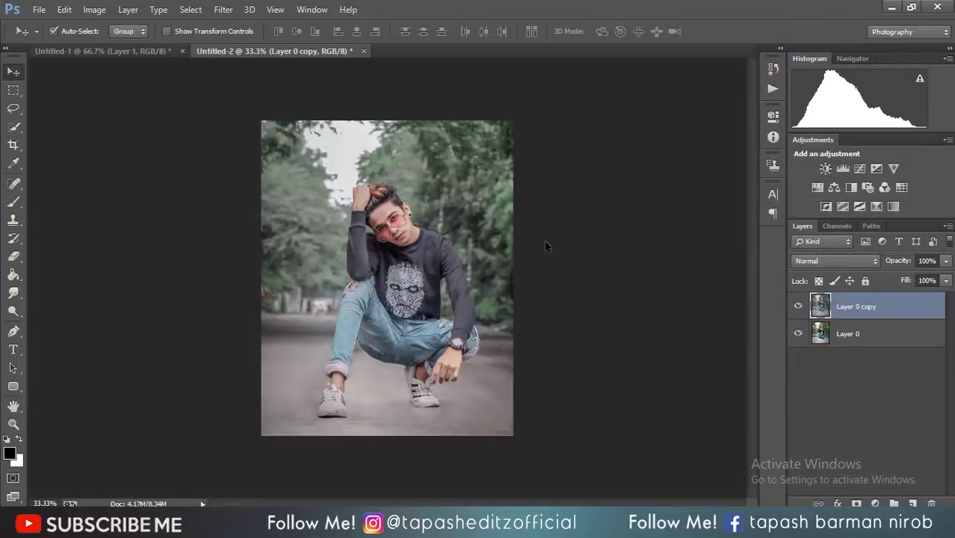
left_click(798, 308)
left_click(798, 307)
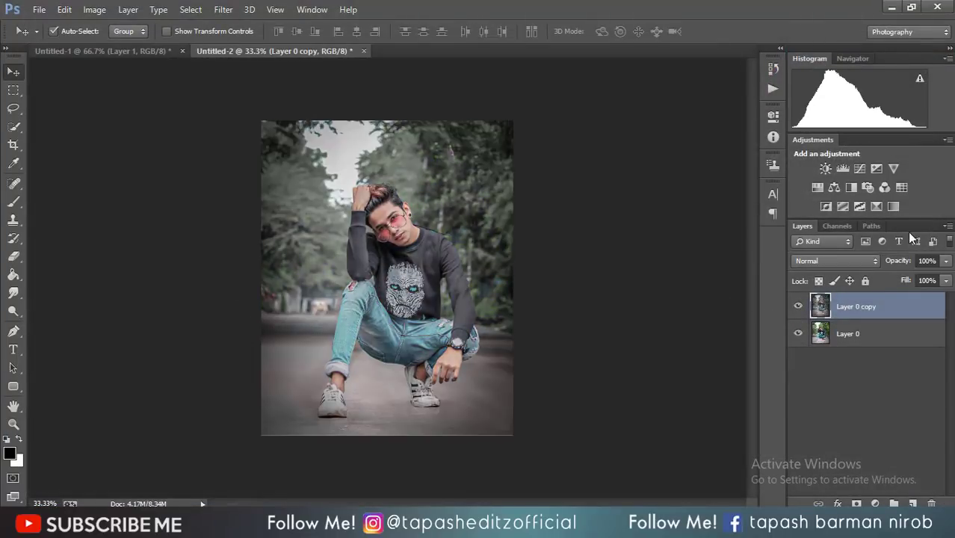
- Add a Selective Color adjustment layer and set its Greens to Magenta +17, Yellow -11 and Black +43, with Cyan raised
left_click(877, 207)
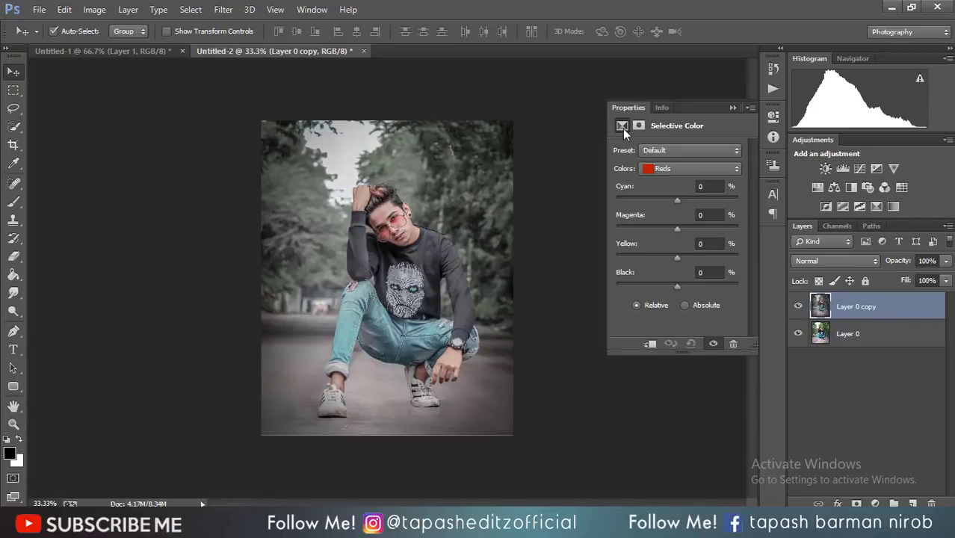
left_click(661, 168)
left_click(661, 167)
left_click(660, 168)
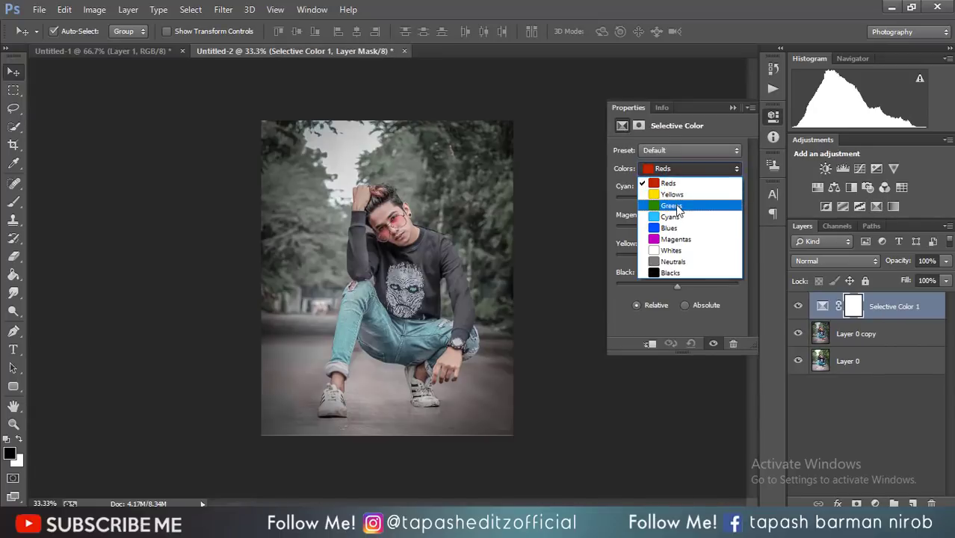
left_click(671, 205)
left_click_drag(677, 286, 636, 284)
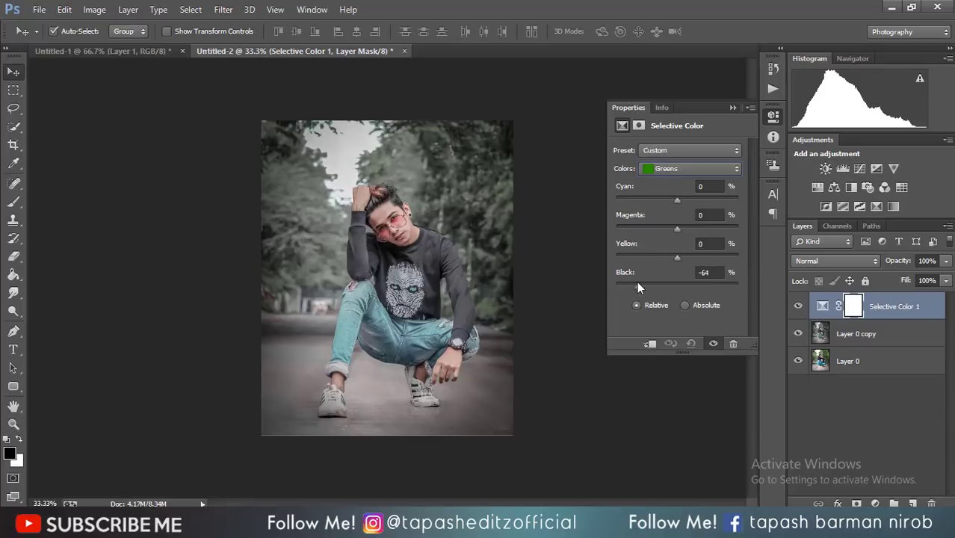
left_click_drag(703, 283, 704, 284)
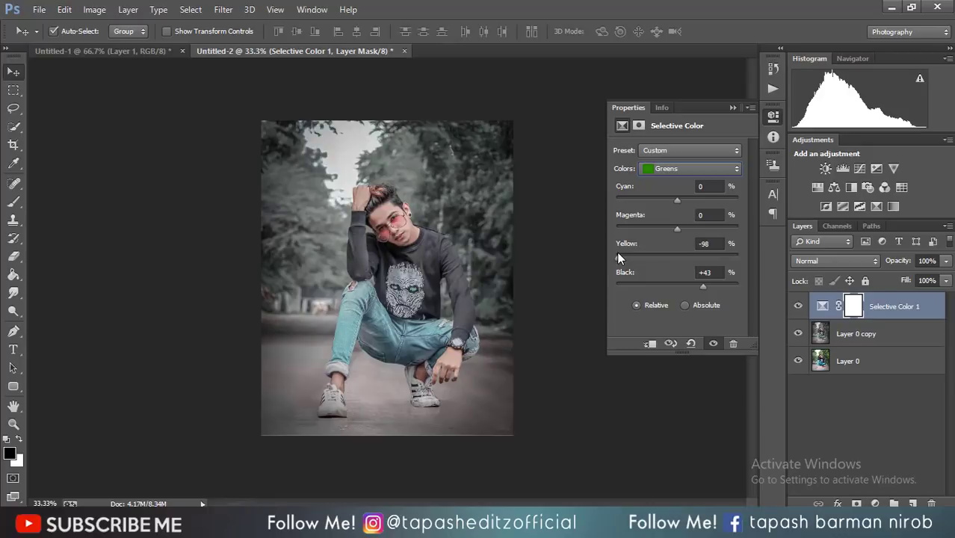
left_click_drag(618, 255, 613, 220)
left_click_drag(643, 257, 670, 257)
left_click_drag(724, 202, 700, 202)
- Adjust the Selective Color Cyans with slightly more Black, and set the Black of the Neutrals to +8
left_click(692, 168)
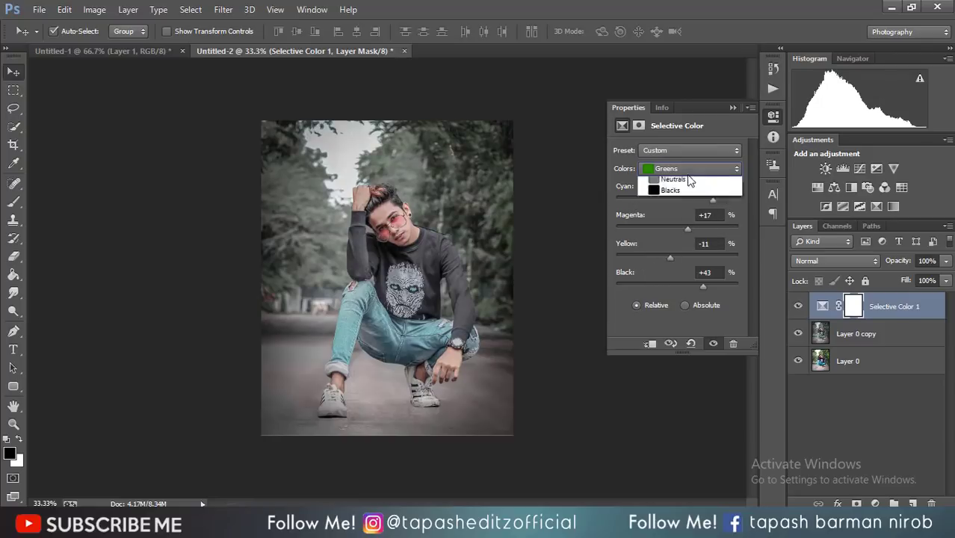
left_click(673, 217)
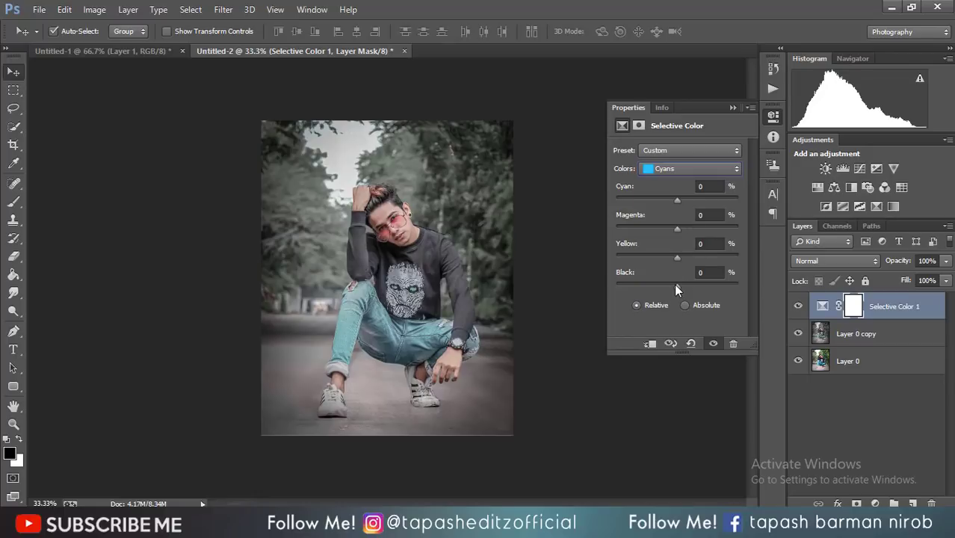
left_click_drag(694, 285, 636, 248)
left_click(687, 169)
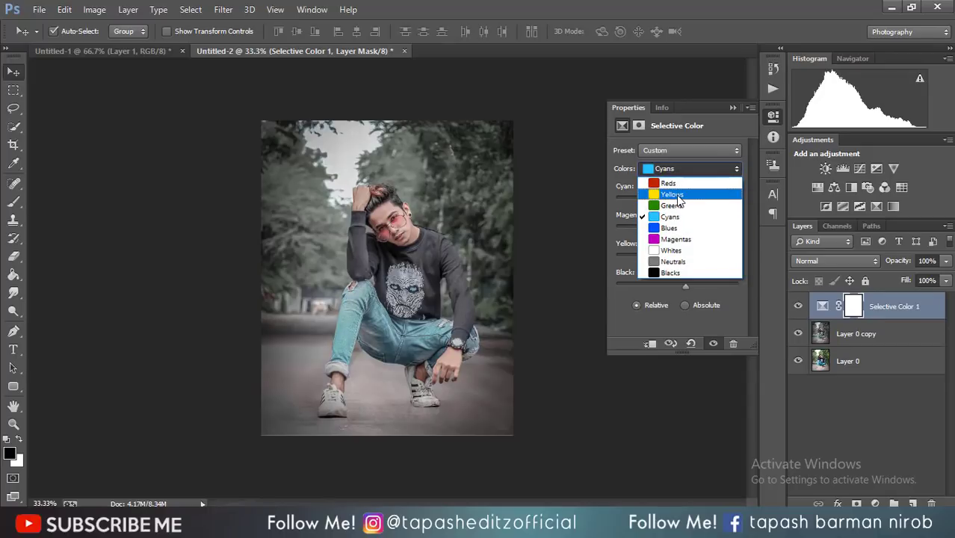
left_click(686, 262)
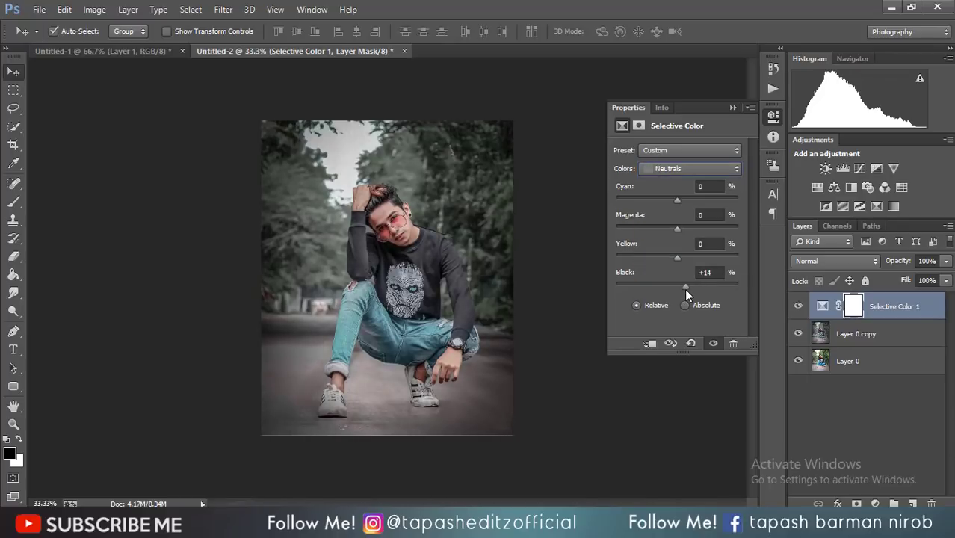
left_click_drag(685, 290, 681, 290)
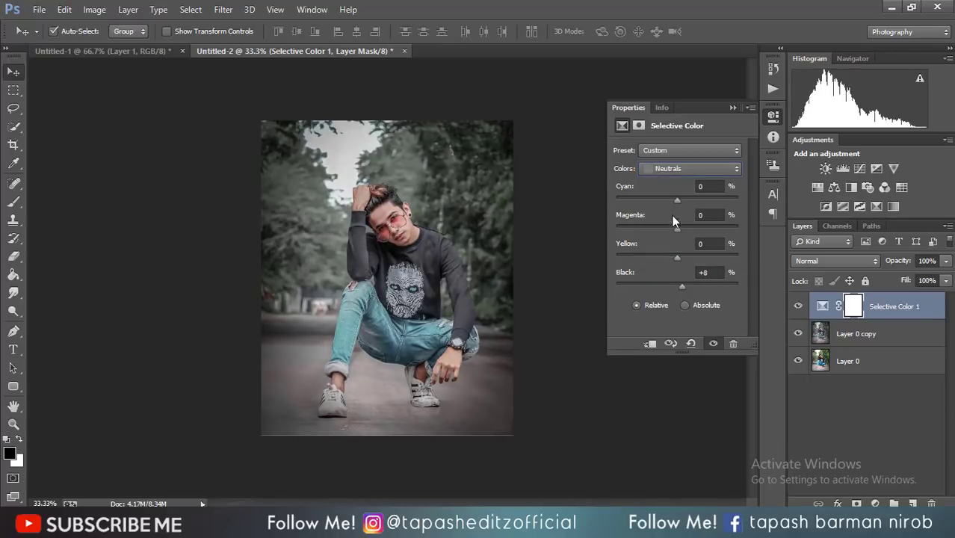
- Set the Selective Color Blacks to Cyan +3, Magenta 0, Yellow -5 and Black -2, and close the adjustment's settings
left_click(667, 170)
left_click(680, 272)
left_click_drag(681, 288, 675, 286)
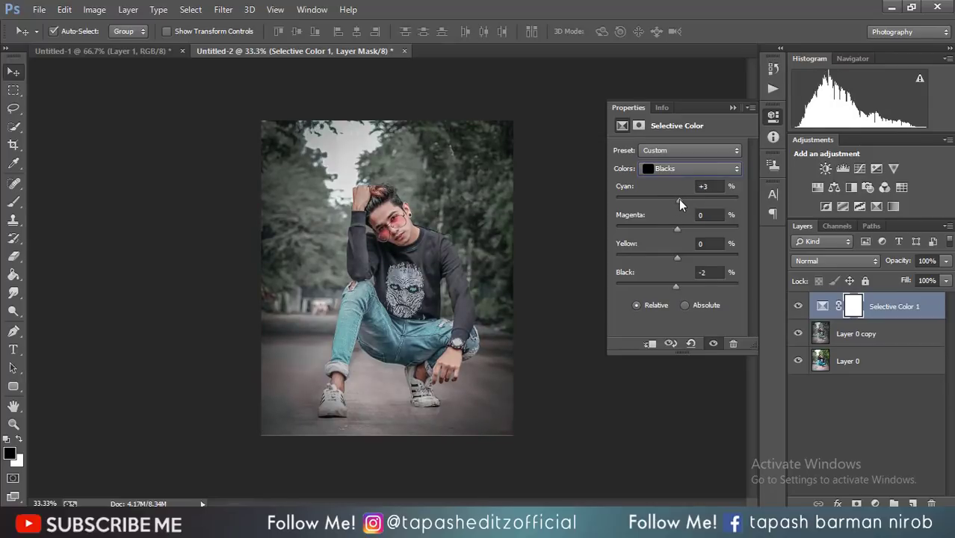
left_click_drag(676, 228, 677, 228)
left_click(642, 217)
key("BackSpace")
type("0")
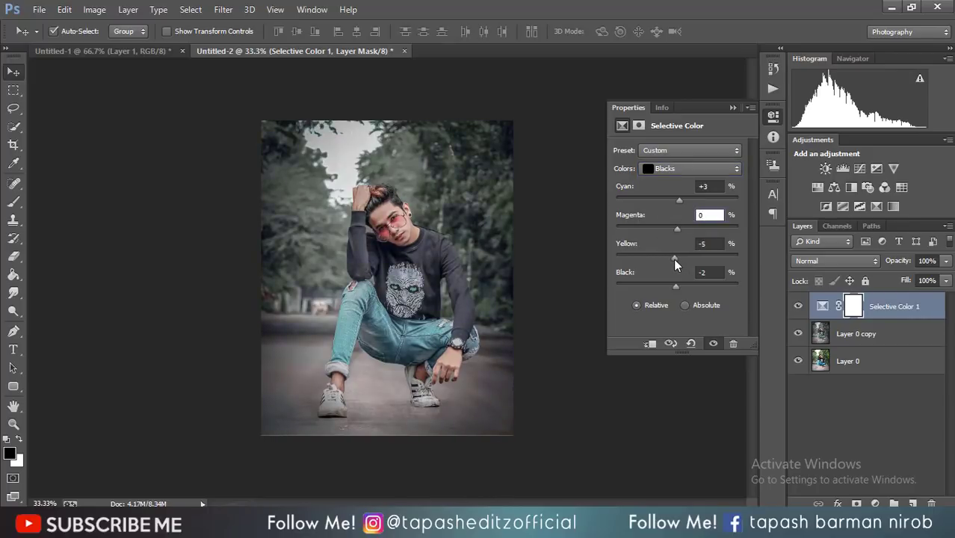
key("Tab")
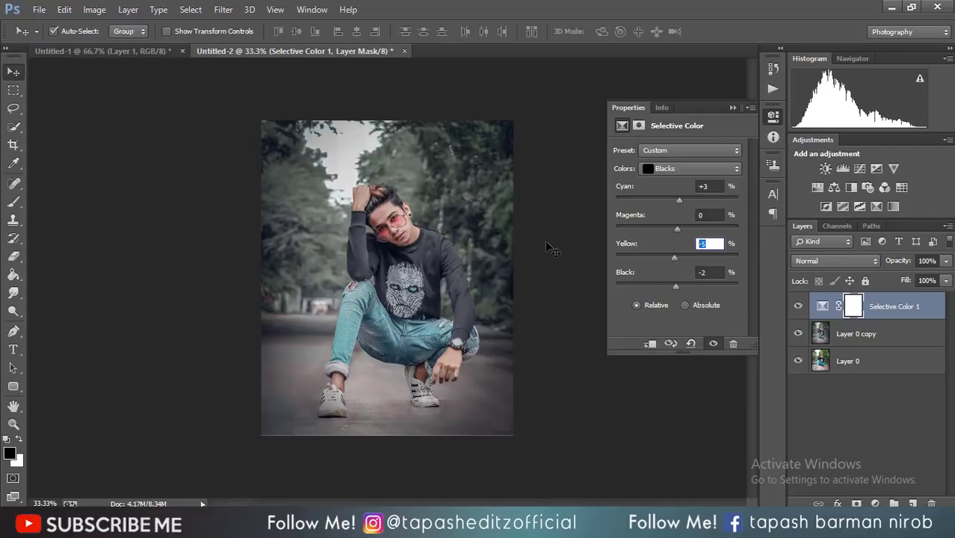
left_click(733, 107)
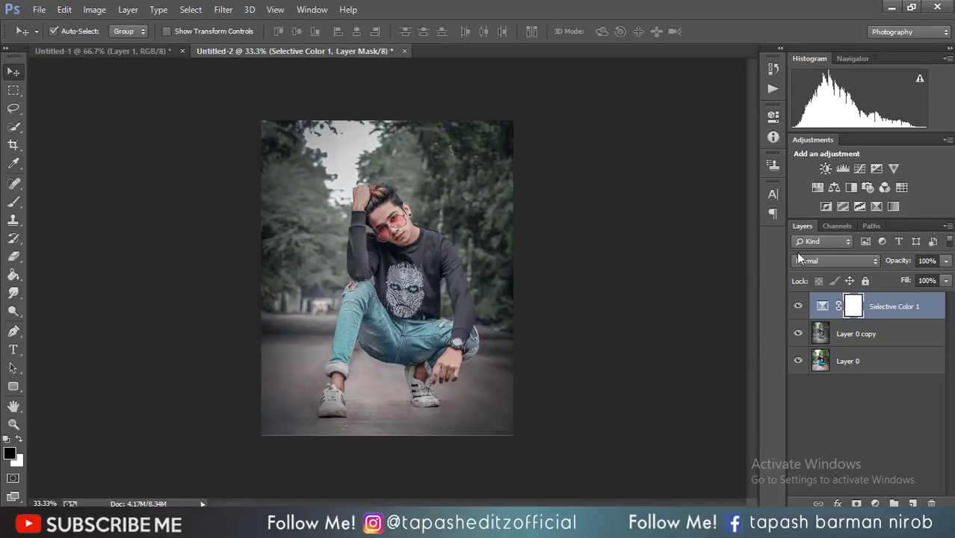
- Merge the Selective Color layer down into Layer 0 copy and compare the graded result with the original photo
left_click(800, 305)
left_click(800, 306)
right_click(886, 314)
left_click(657, 406)
left_click(798, 306)
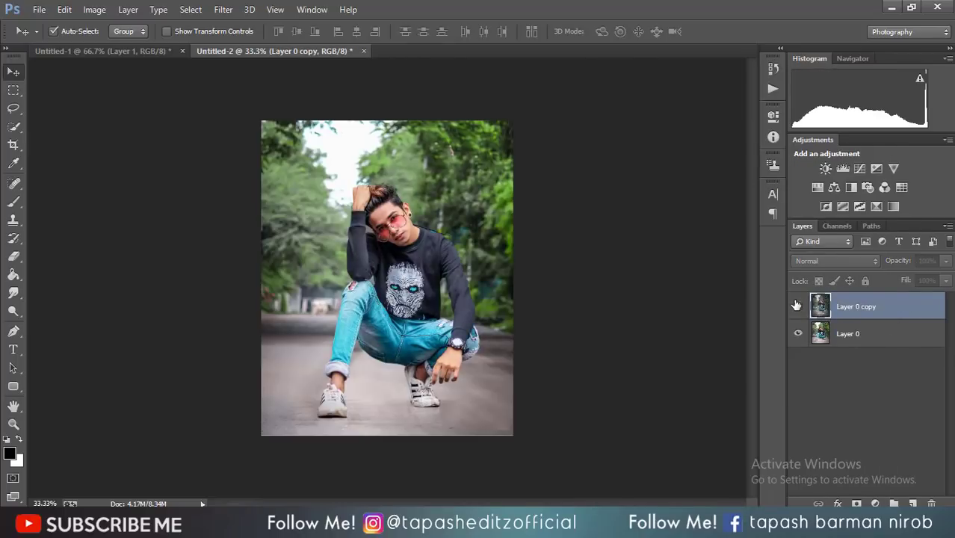
left_click(798, 305)
left_click(798, 306)
left_click(798, 305)
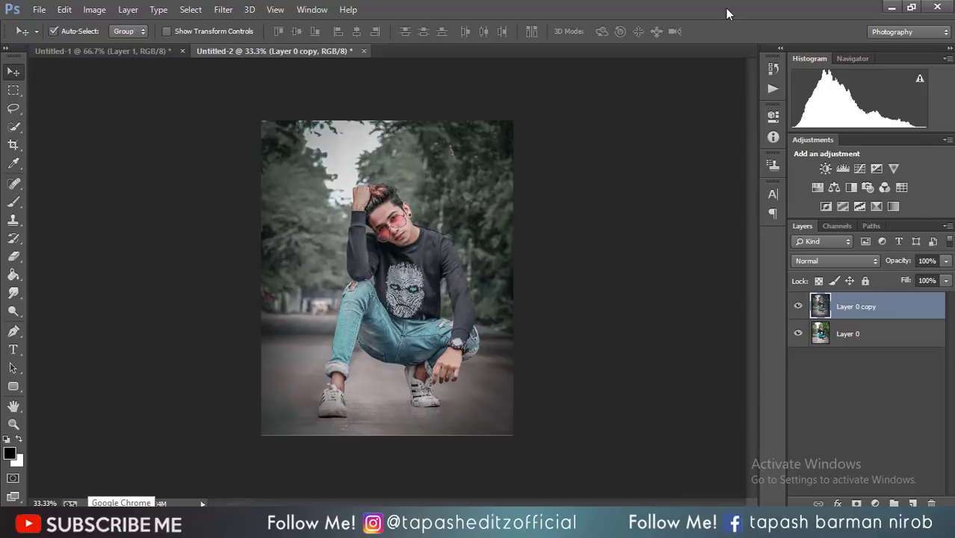
left_click(800, 308)
left_click(798, 306)
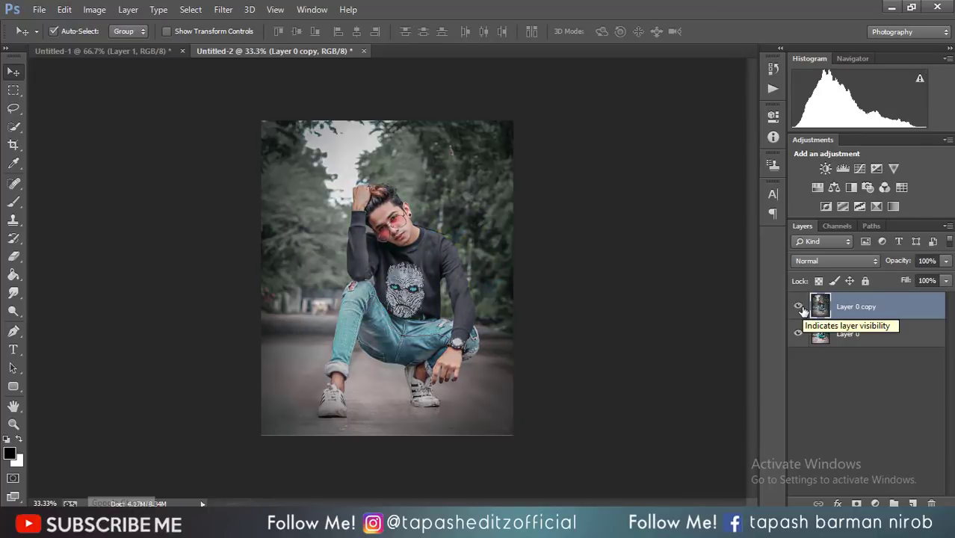
- Add an Exposure adjustment layer with Offset +0.0115 and Gamma Correction 1.00, and compare the image with and without it
left_click(878, 169)
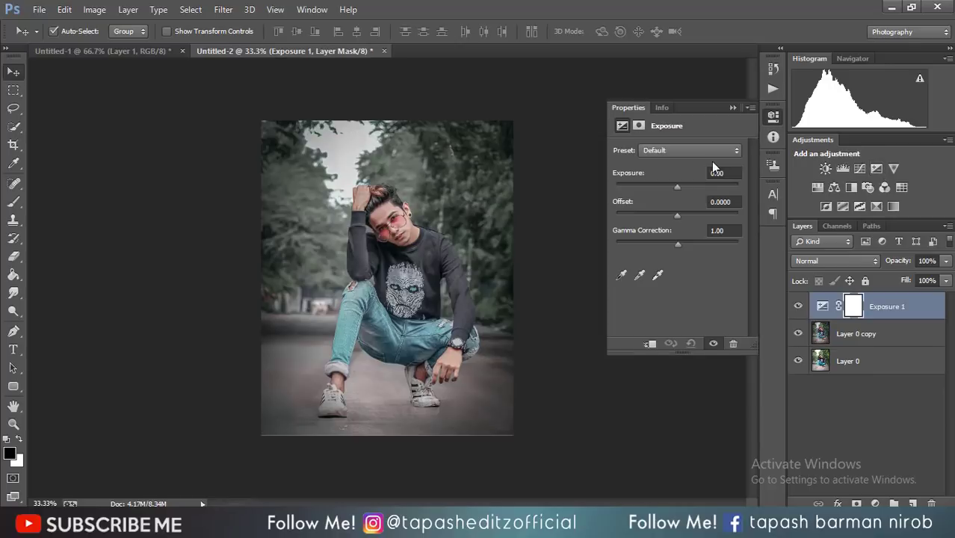
left_click_drag(674, 216, 678, 245)
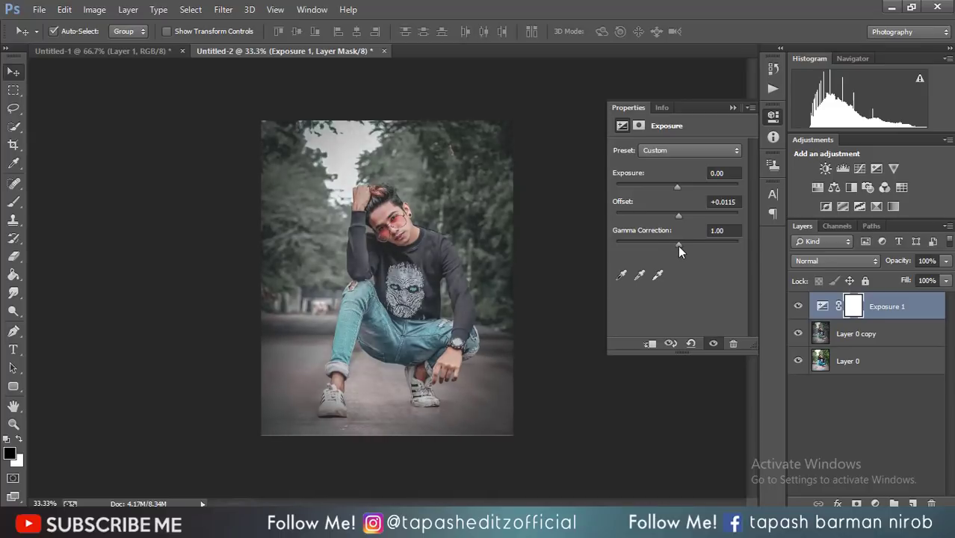
left_click(733, 108)
left_click(798, 306)
left_click(798, 306)
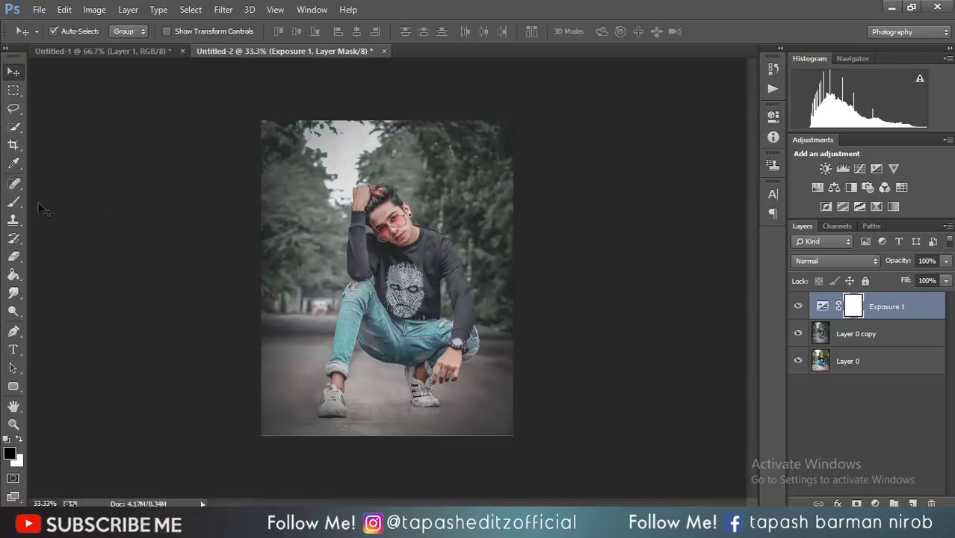
- Pick the Brush tool and merge the Exposure adjustment layer down into Layer 0 copy
left_click(13, 202)
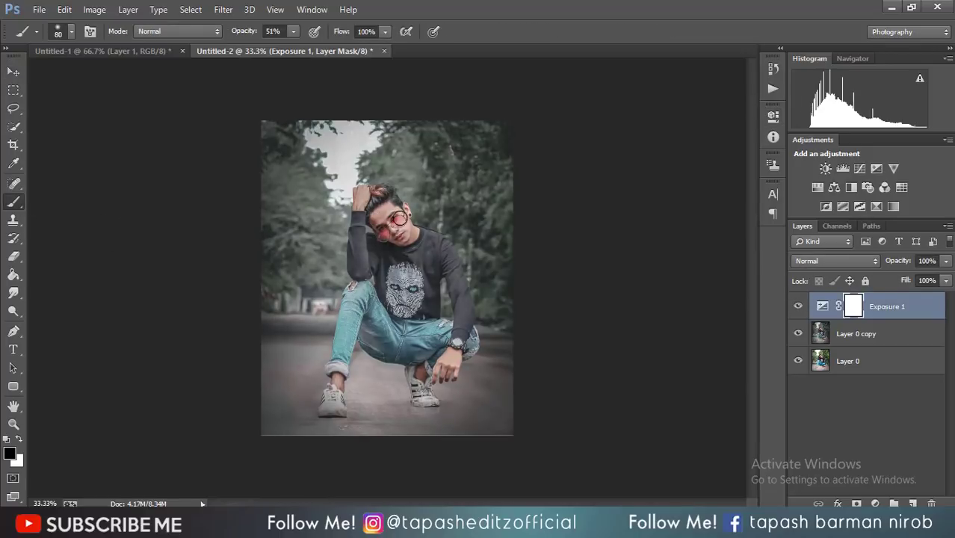
left_click(474, 297)
right_click(900, 308)
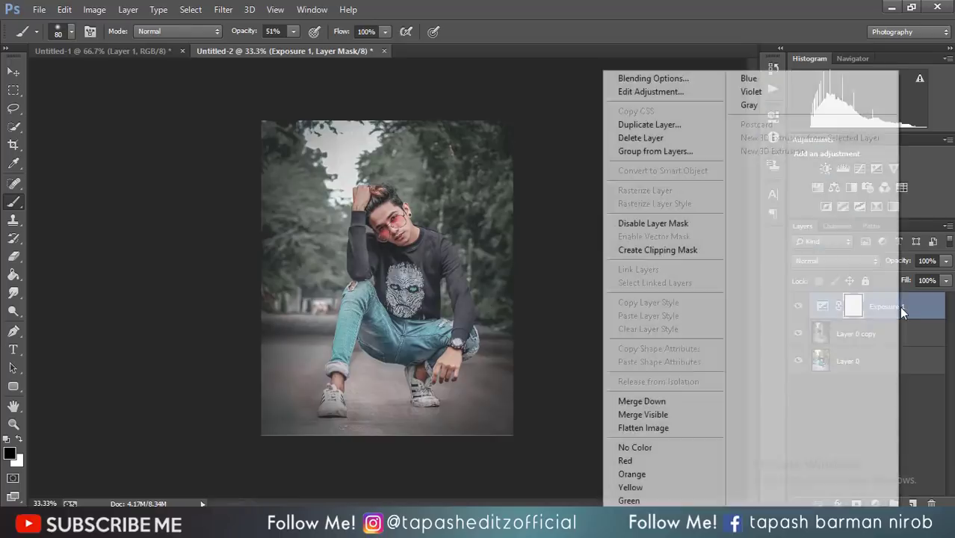
left_click(664, 401)
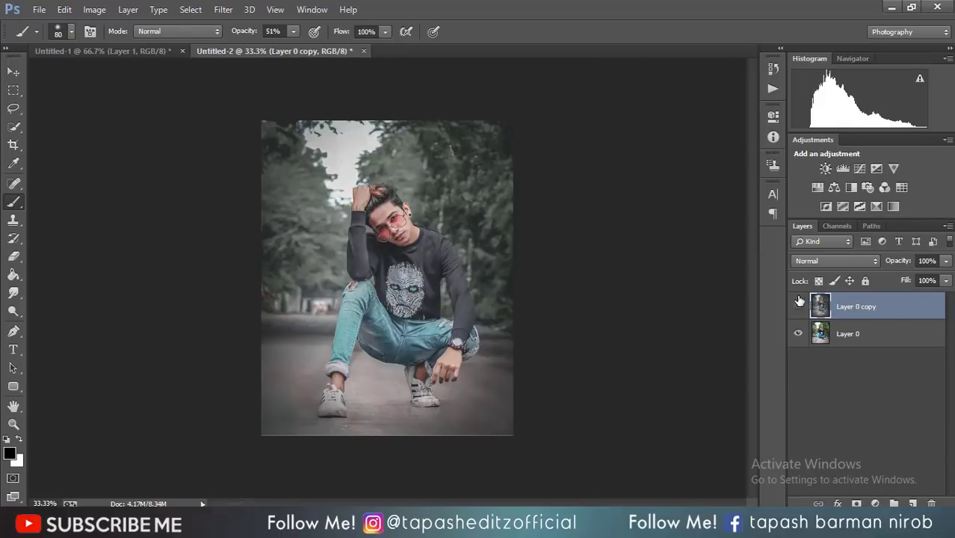